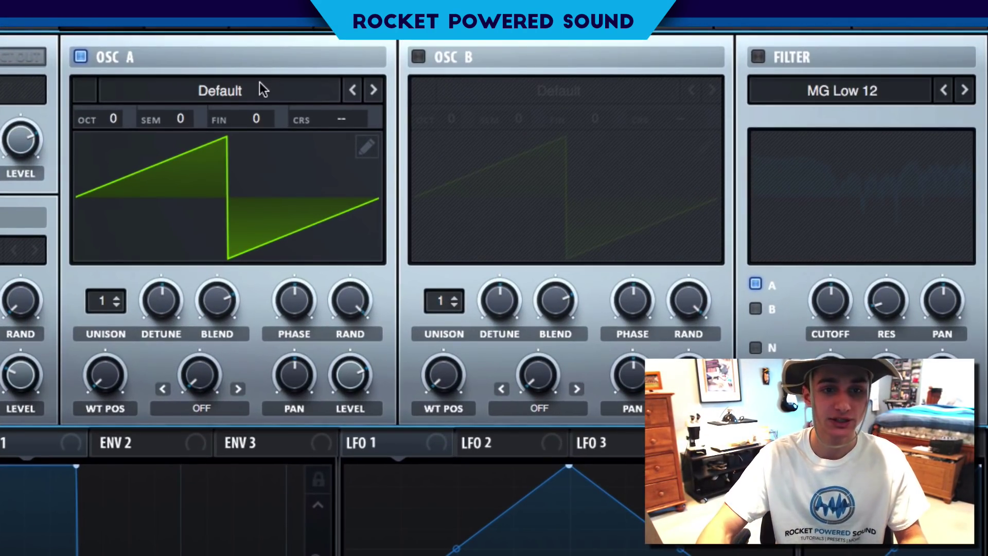
- Load Basic Shapes into oscillator A, morph it to a square, and set warp to FM (from B)
click(261, 89)
mouse_move(236, 131)
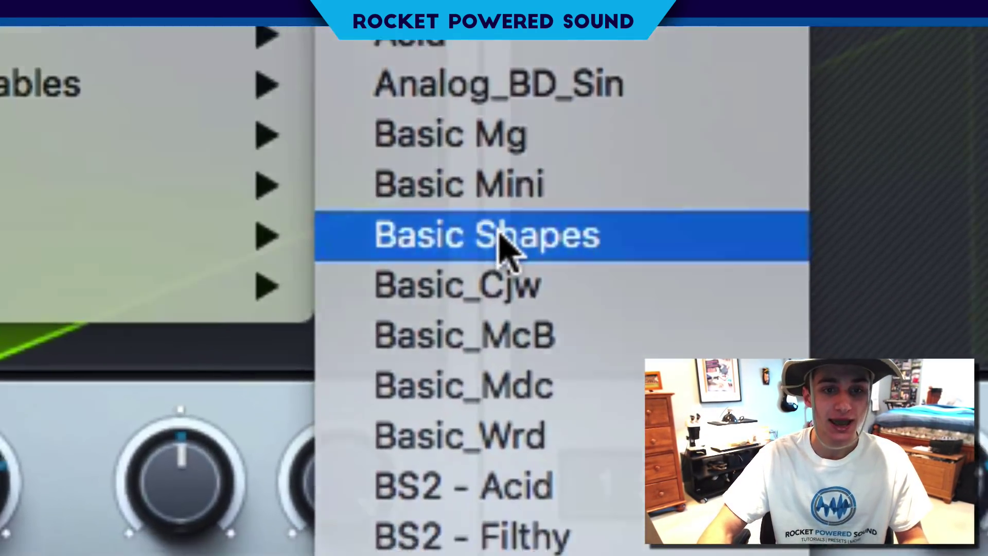
click(501, 238)
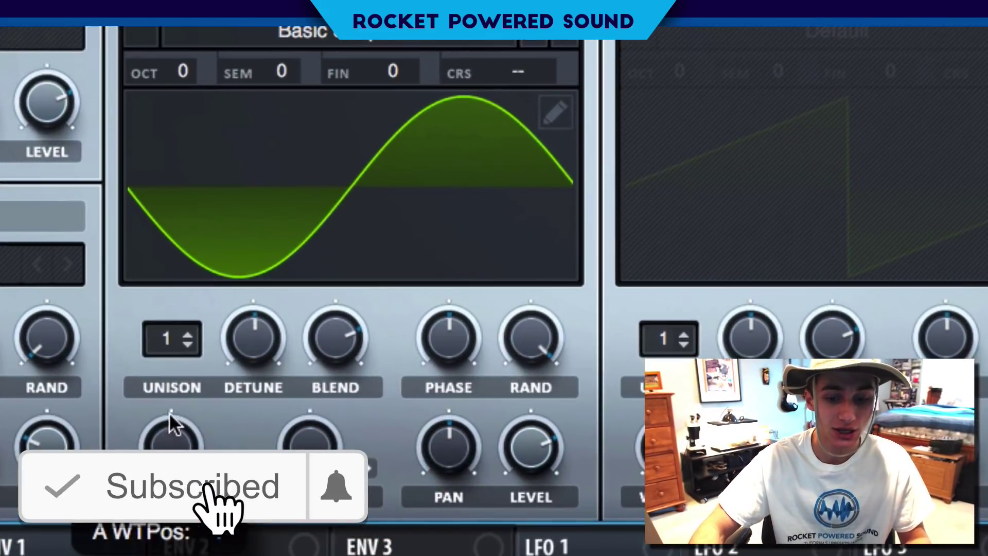
drag(170, 416, 214, 322)
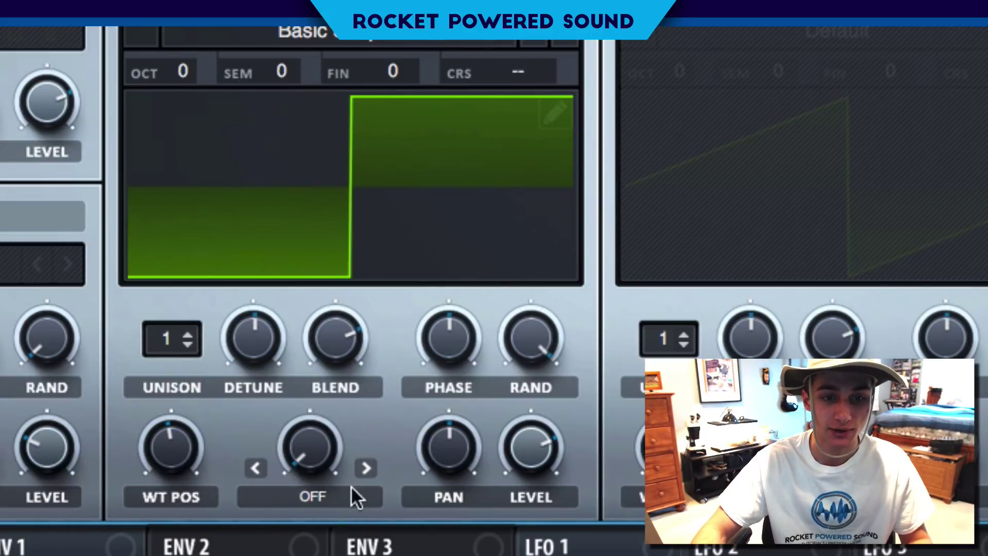
click(374, 483)
click(463, 424)
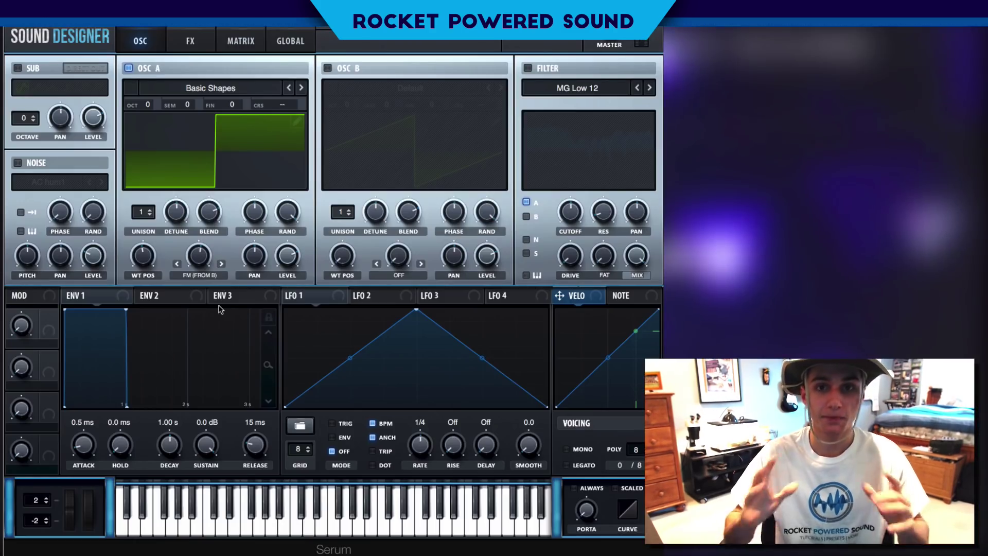
- Switch on oscillator B and raise oscillator A's FM from B amount to about 70%
click(328, 68)
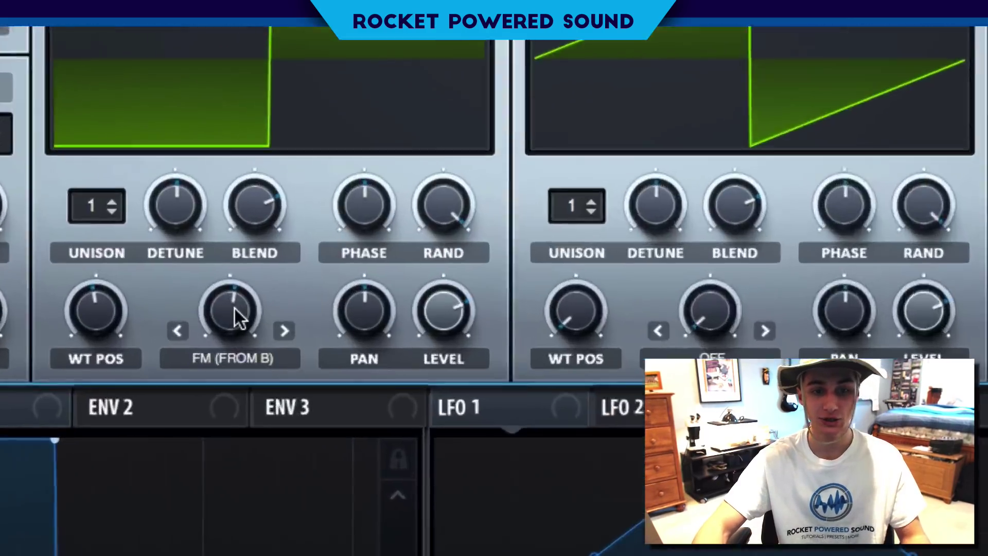
drag(201, 257, 201, 257)
drag(268, 379, 330, 342)
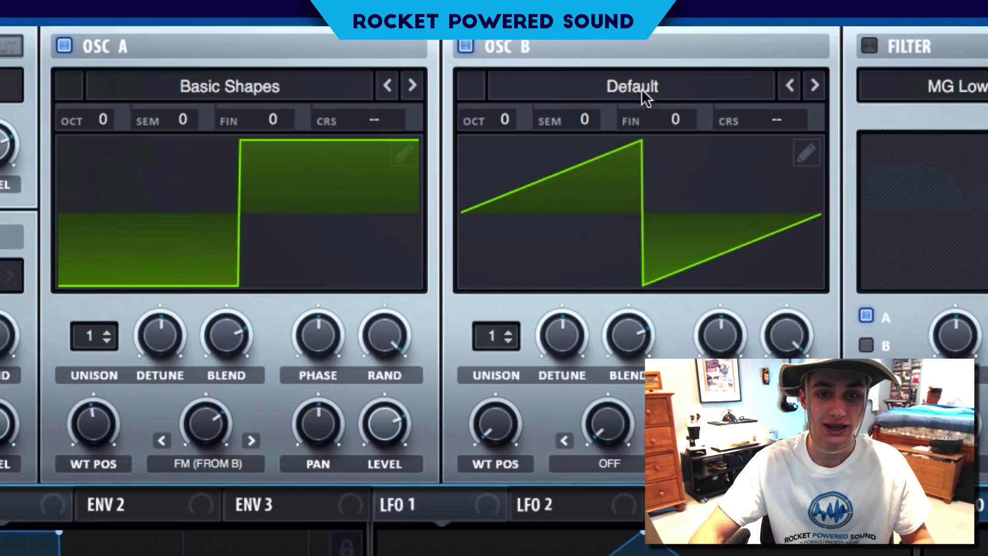
- Load a Basic Shapes saw into oscillator B, set A's FM to 69%, and silence B's level
click(641, 87)
mouse_move(486, 110)
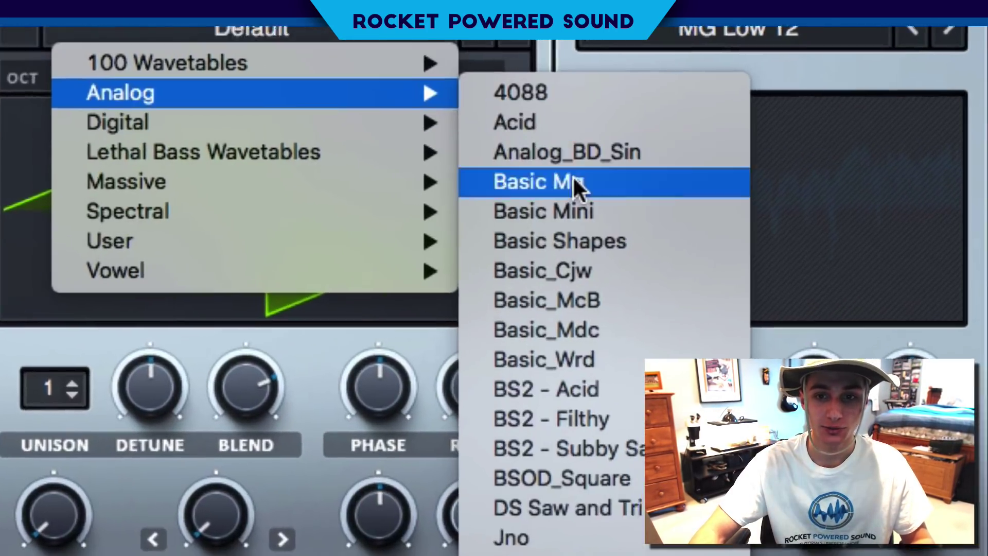
click(589, 241)
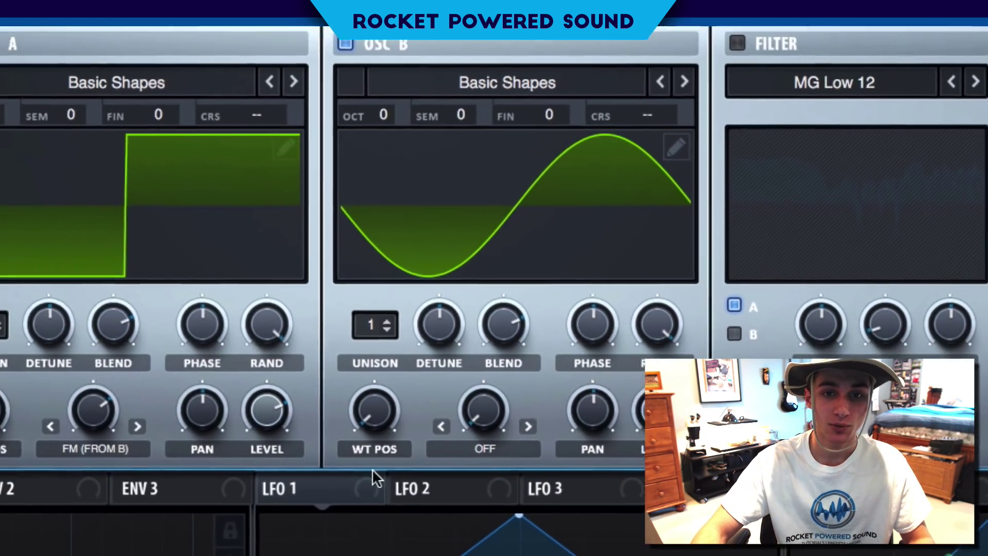
drag(364, 409, 364, 364)
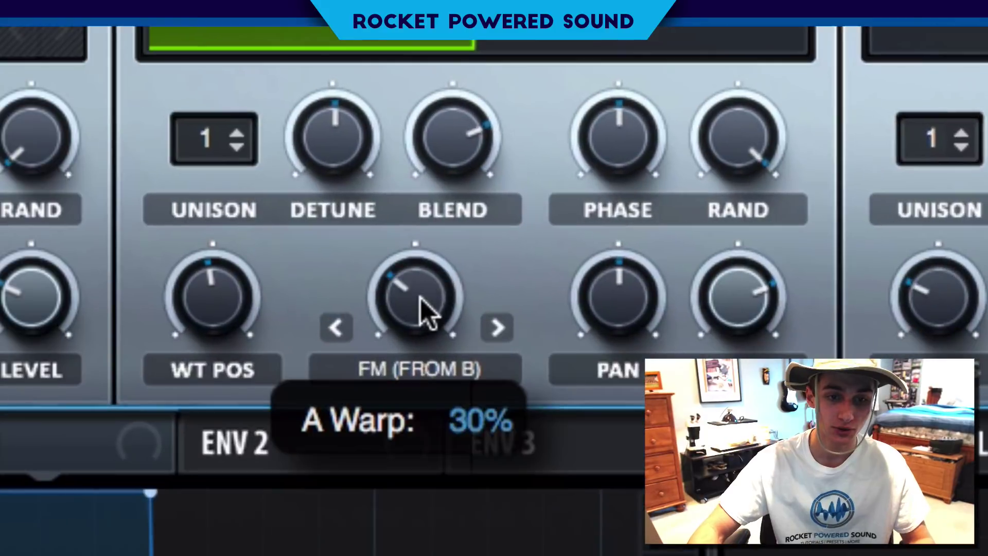
drag(422, 298, 489, 185)
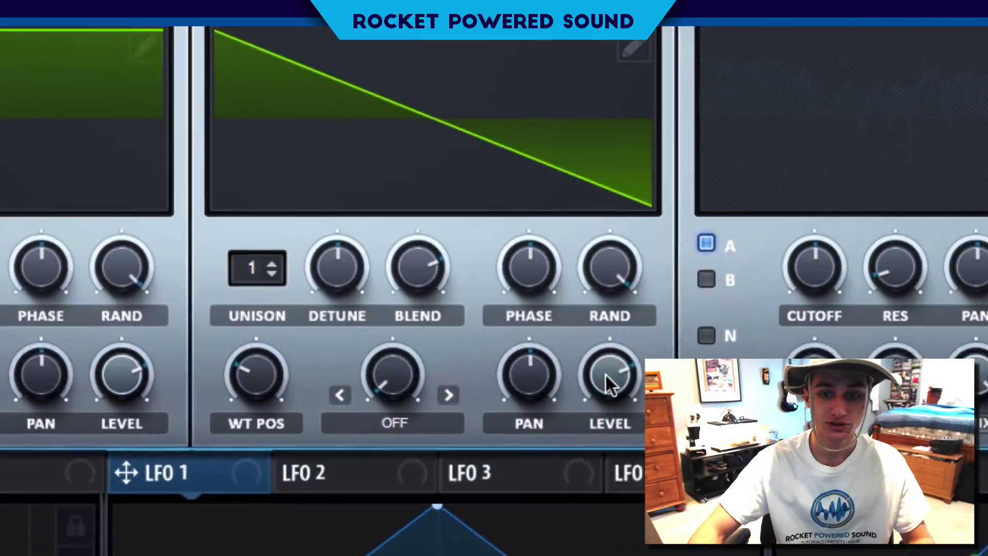
drag(609, 383, 607, 489)
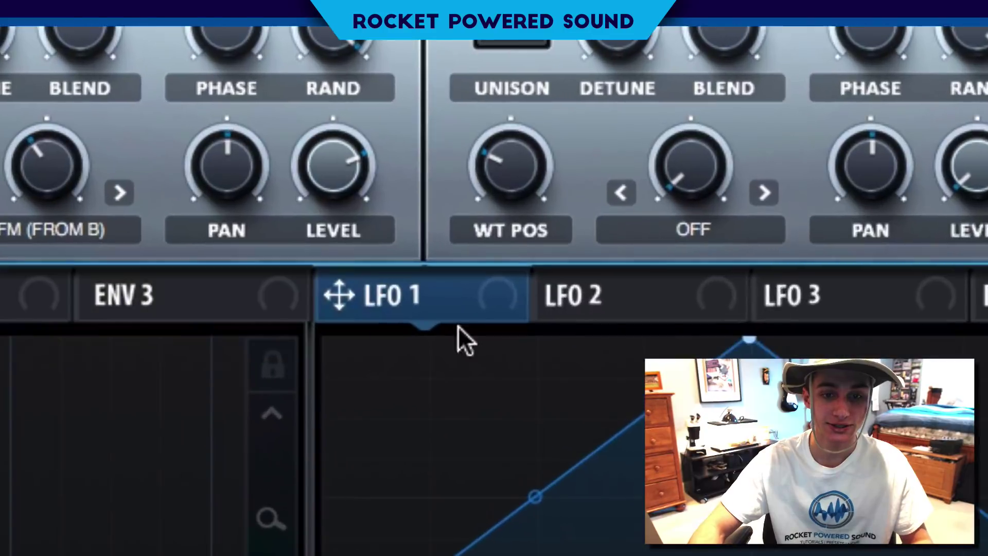
- Route LFO 1 to oscillator A's FM at depth 36, shaped as a plateau, retriggered at 1/2 rate
drag(172, 463, 229, 253)
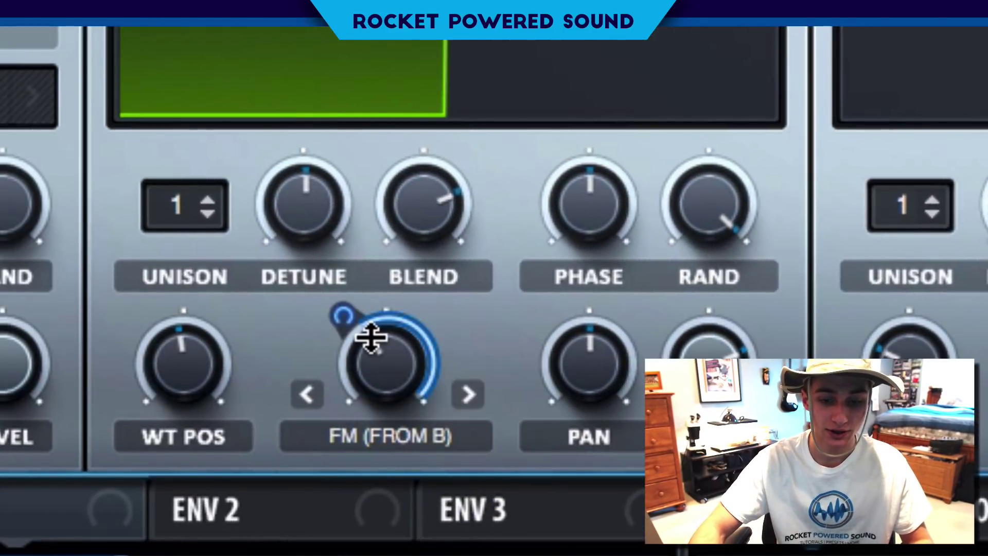
drag(356, 329, 315, 378)
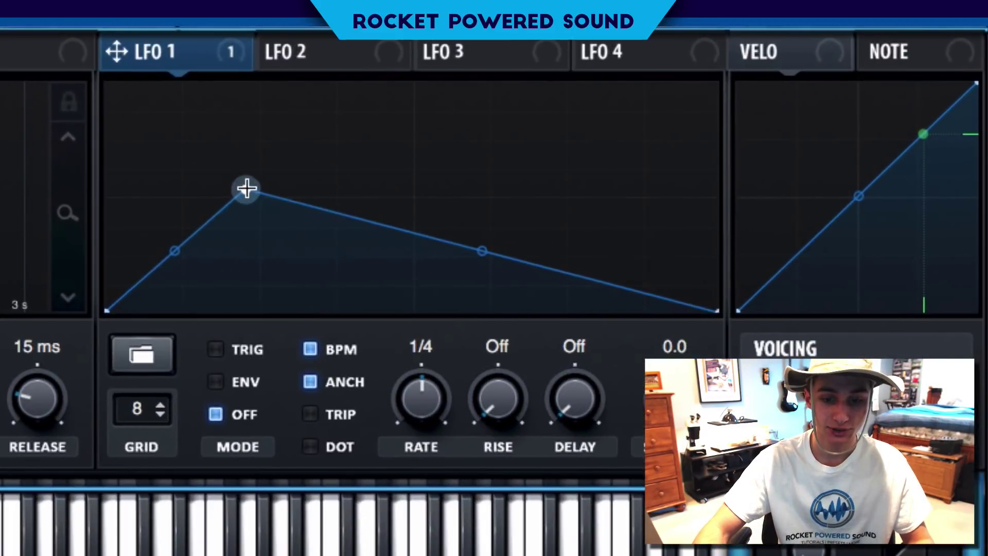
drag(247, 187, 252, 176)
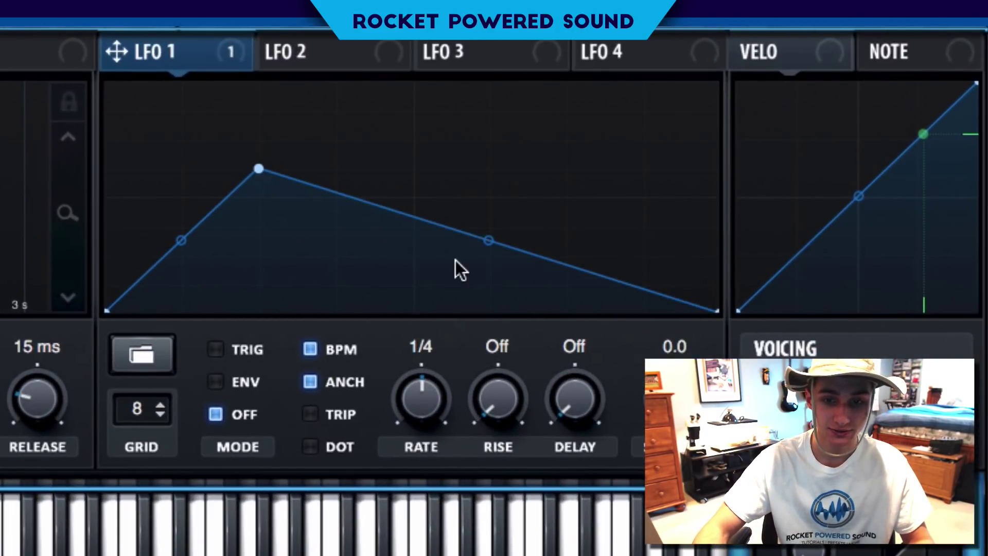
drag(488, 240, 611, 82)
click(268, 341)
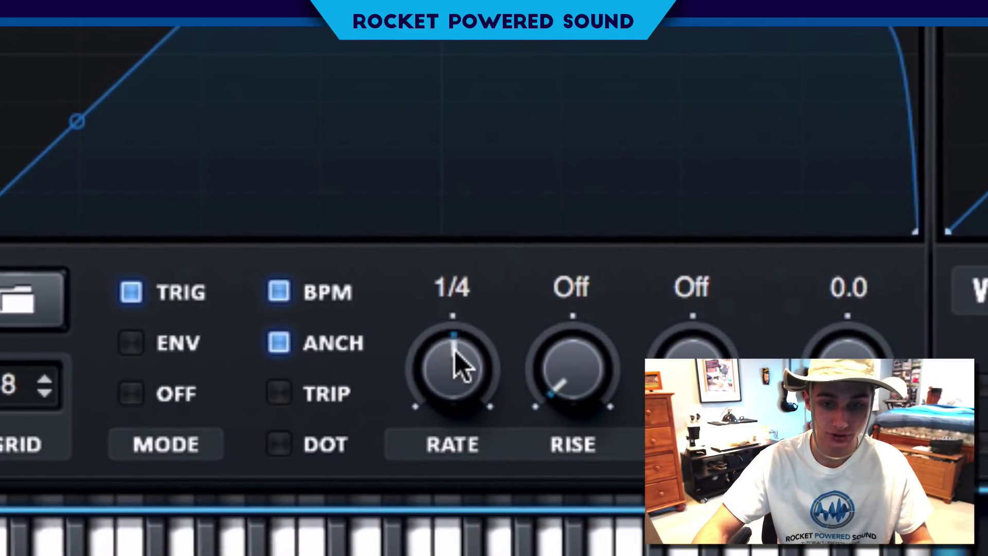
drag(573, 345, 566, 355)
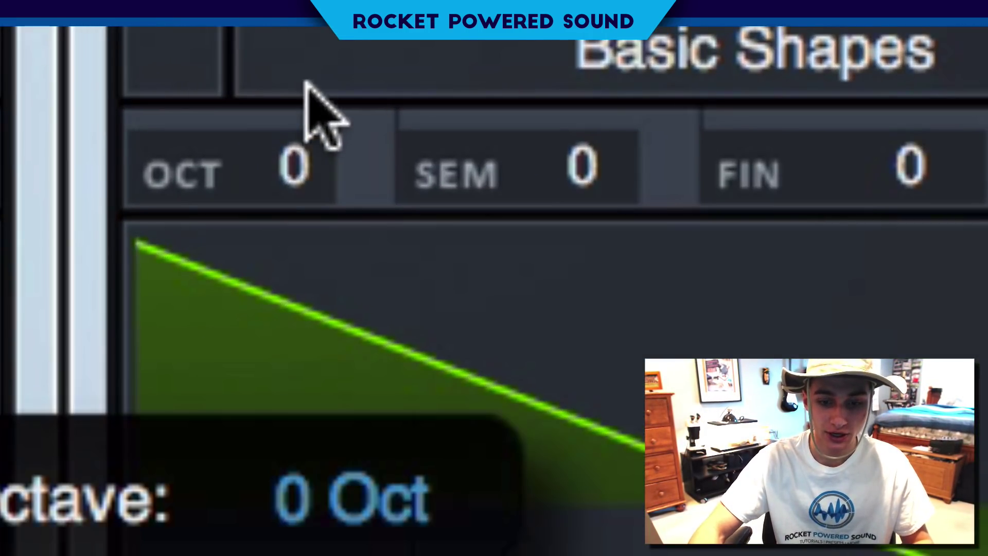
- Raise oscillator B by two octaves and give both oscillators 16 unison voices
drag(349, 95, 349, 81)
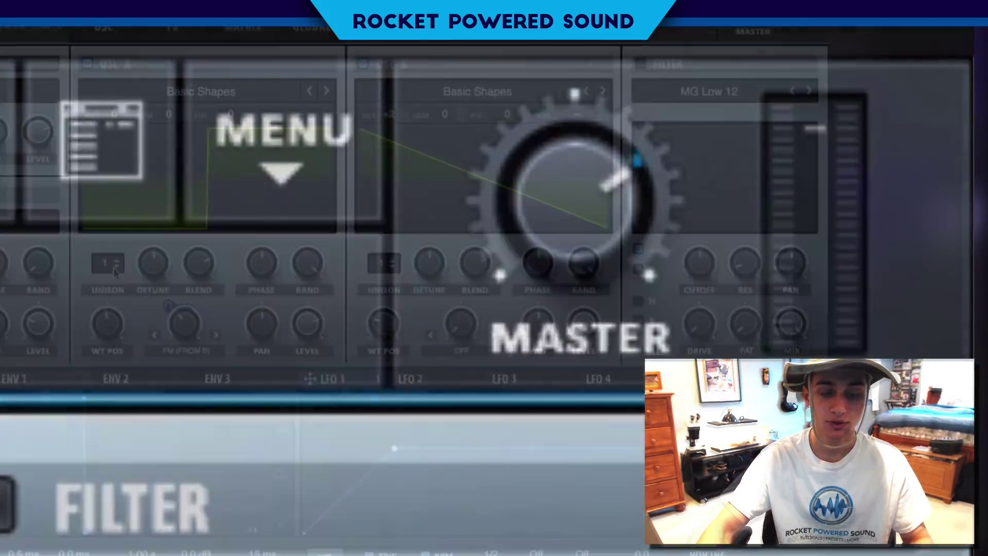
drag(57, 342, 57, 332)
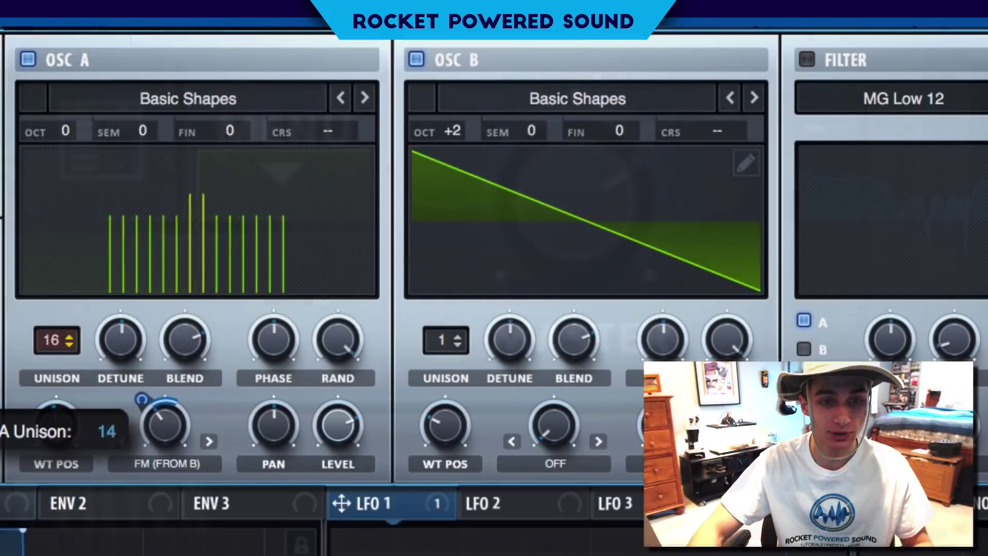
drag(453, 342, 452, 332)
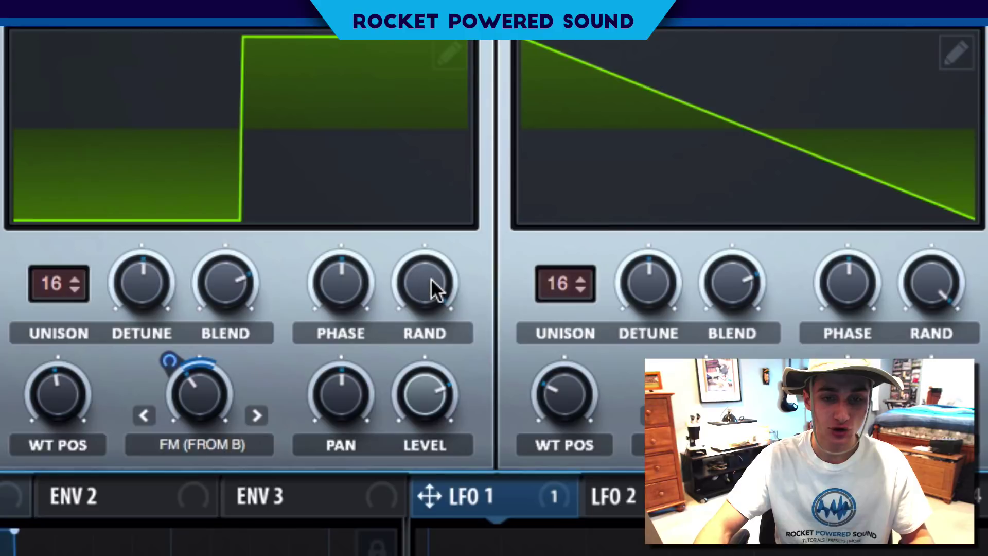
- Adjust both oscillators' random phase and set unison detune to 0.73 on A and 0.08 on B
drag(431, 283, 397, 397)
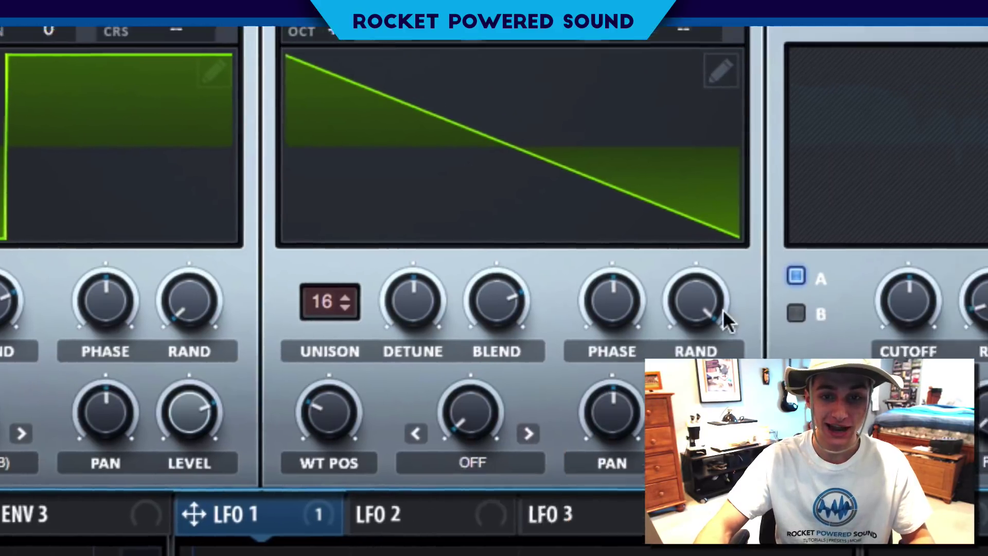
drag(960, 306, 735, 500)
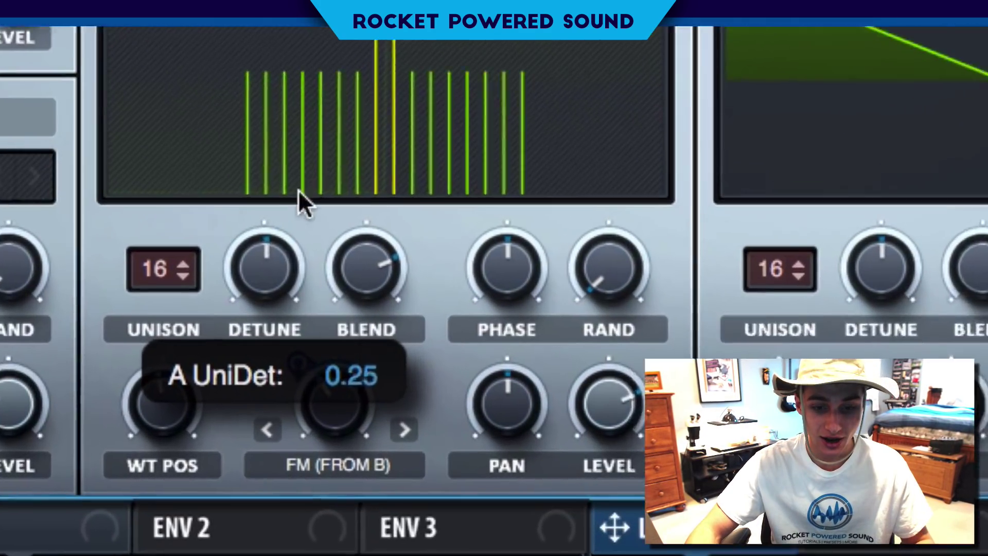
mouse_move(298, 198)
mouse_down()
mouse_move(326, 143)
mouse_move(316, 156)
mouse_up()
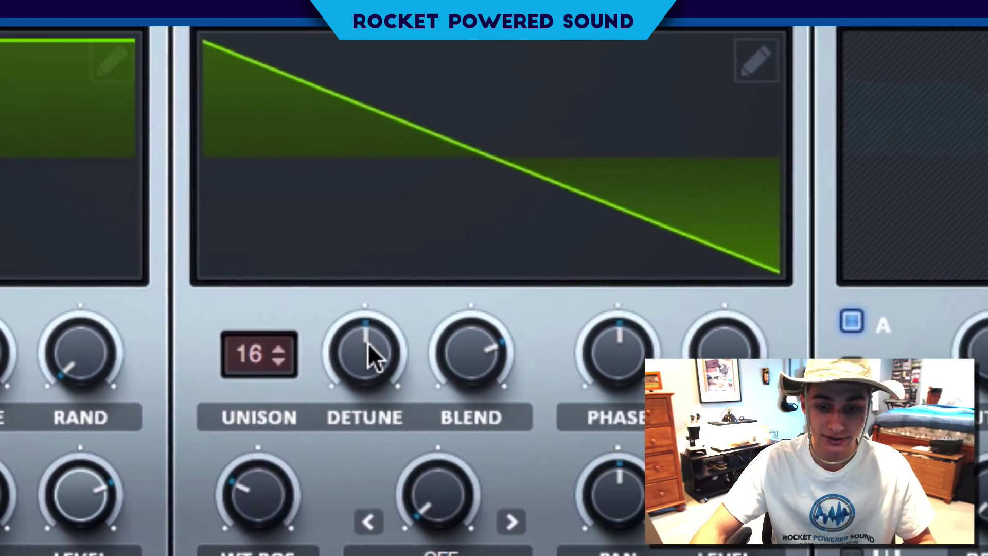
drag(917, 256, 877, 304)
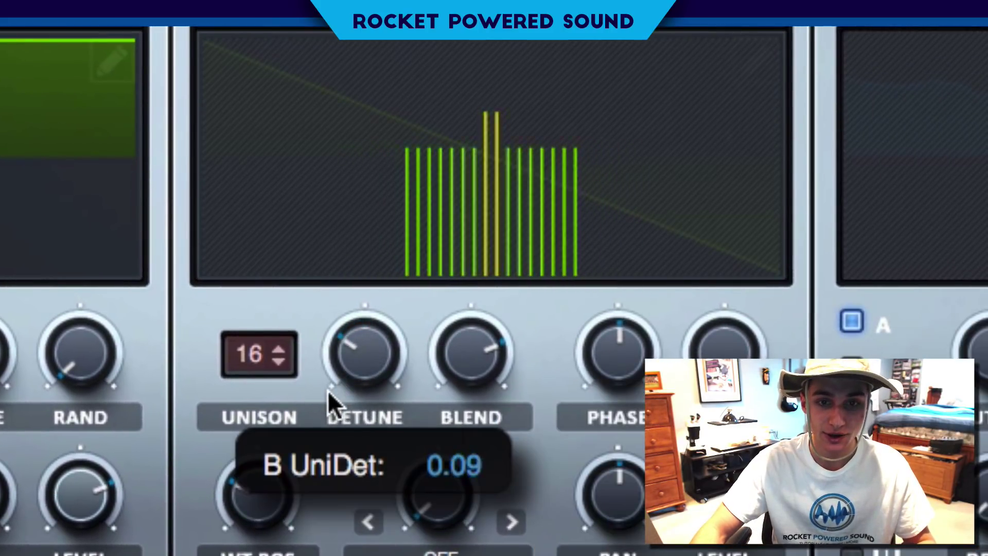
drag(329, 390, 329, 392)
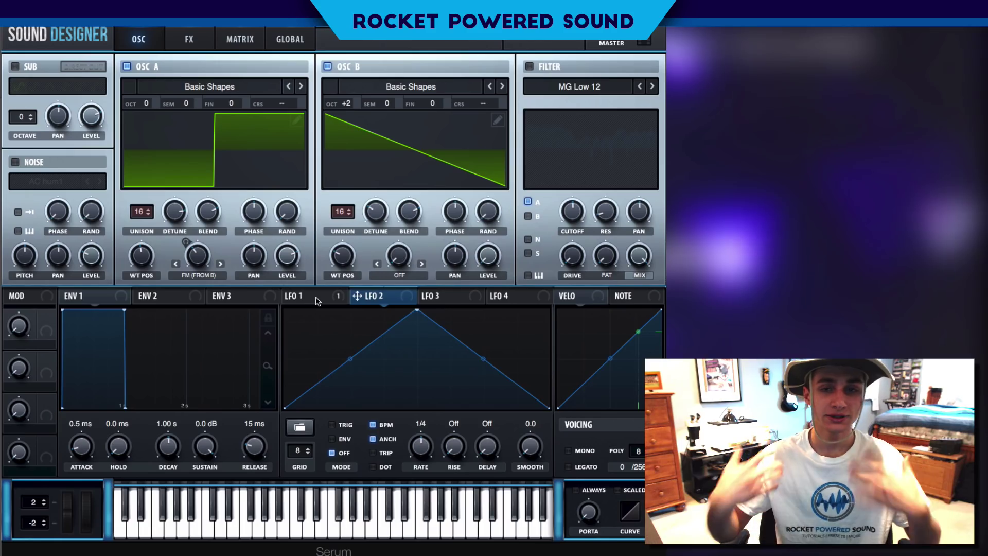
- Turn oscillator A's level to 0, modulate it with LFO 1, and make LFO 2 a retriggered double triangle
click(316, 296)
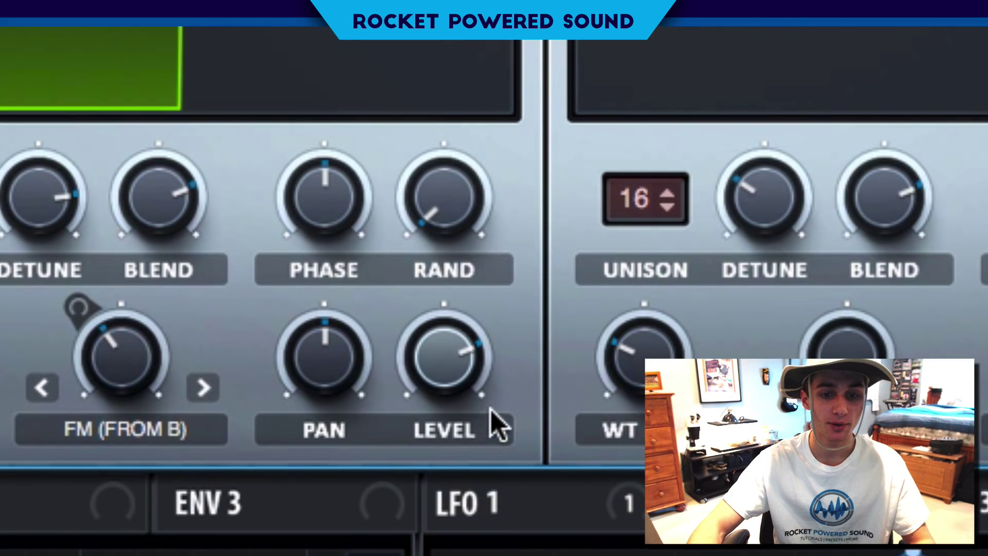
drag(476, 386, 476, 463)
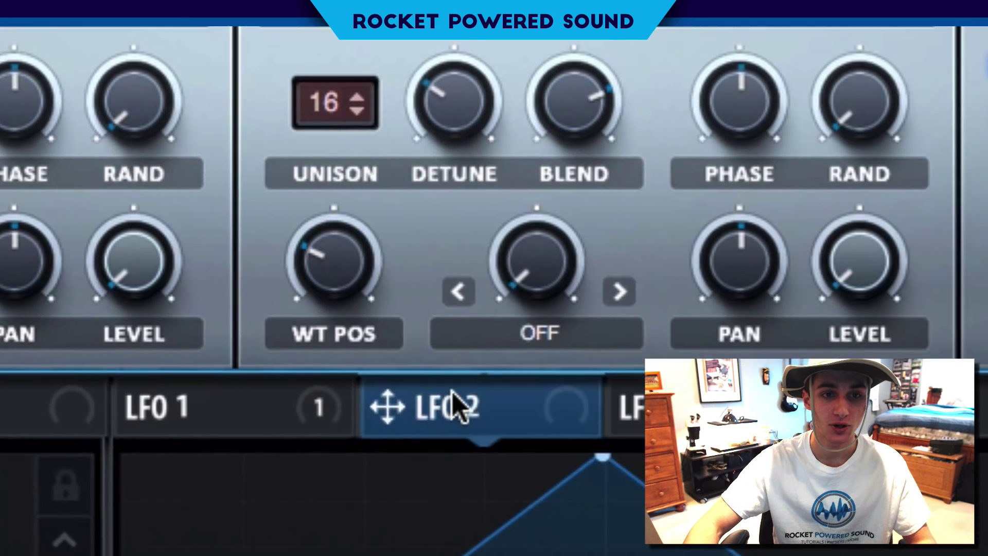
drag(687, 500, 463, 373)
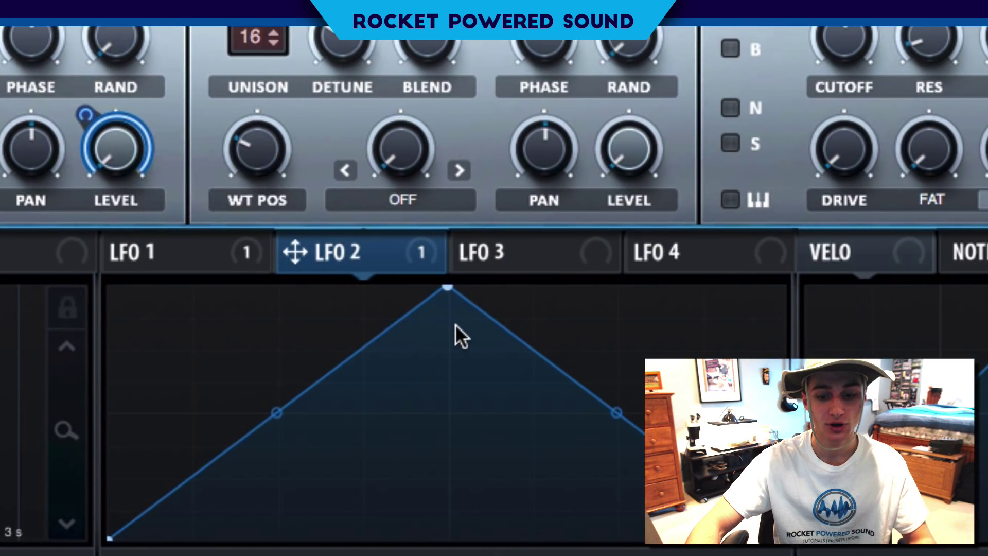
drag(434, 296, 373, 296)
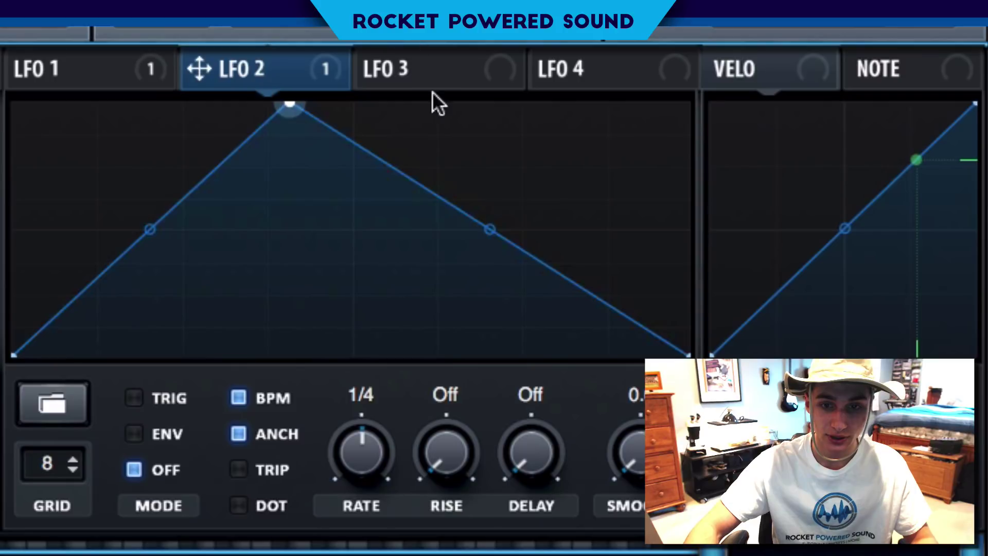
click(144, 391)
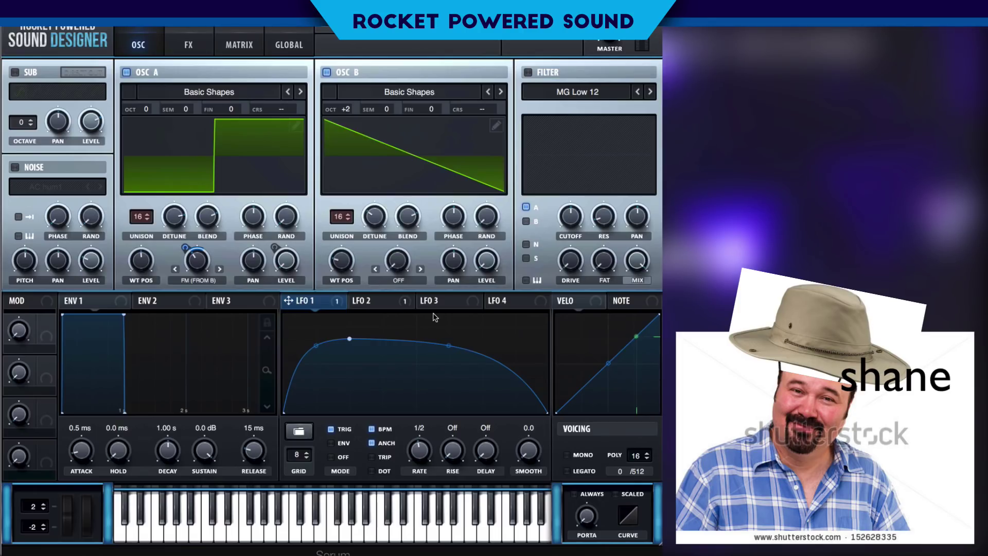
- Redraw LFO 3 as a convex curved rise that drops back to the floor
click(378, 301)
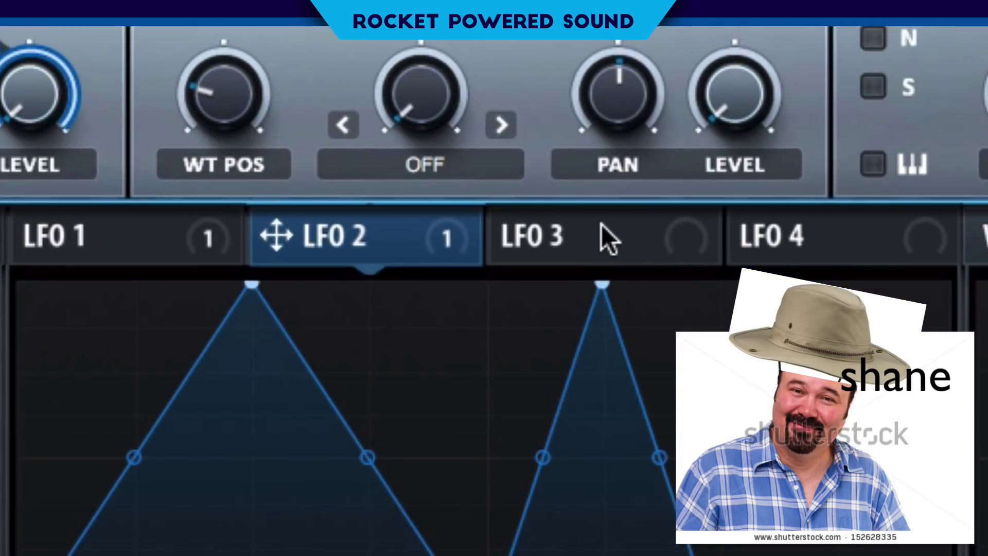
click(447, 301)
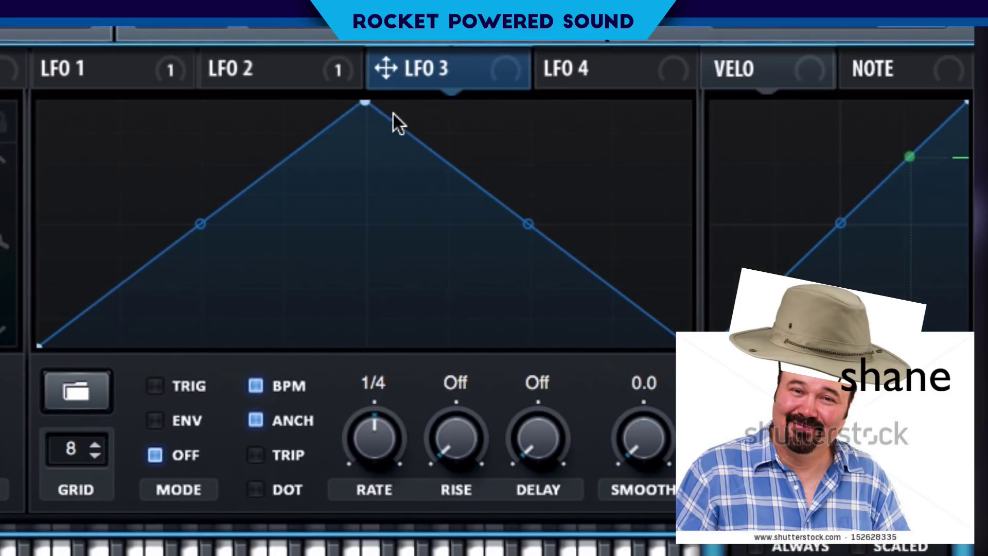
double_click(364, 103)
double_click(226, 291)
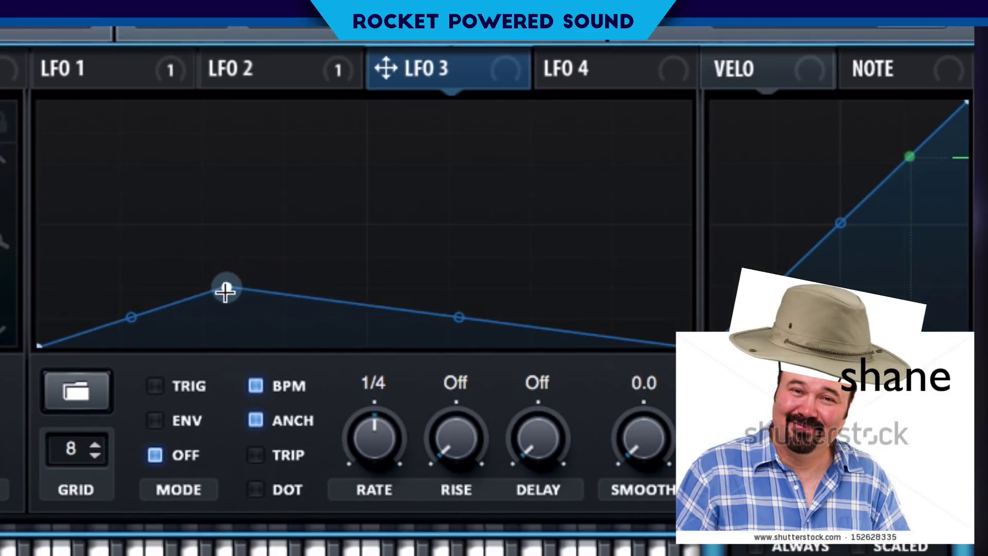
drag(226, 291, 214, 371)
double_click(175, 156)
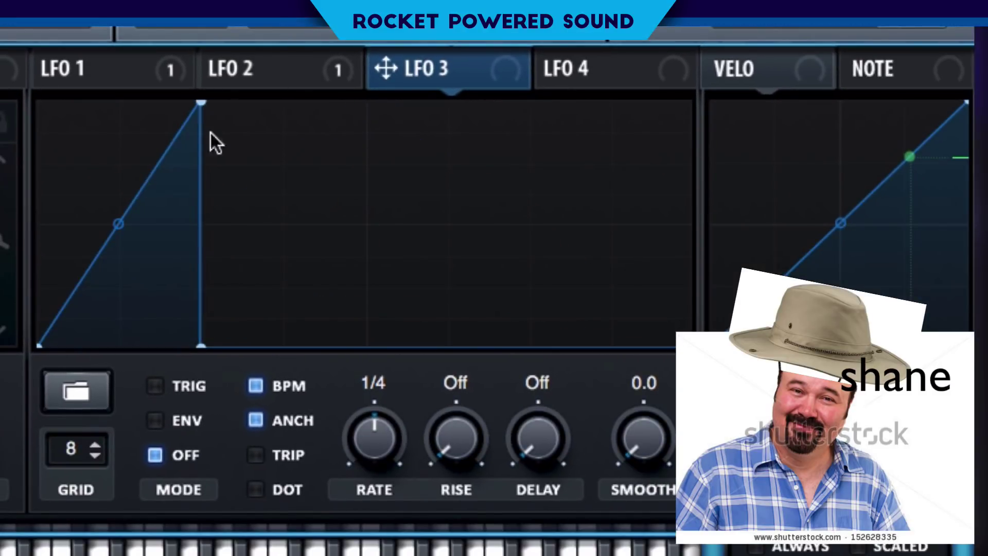
drag(124, 228, 105, 178)
double_click(394, 341)
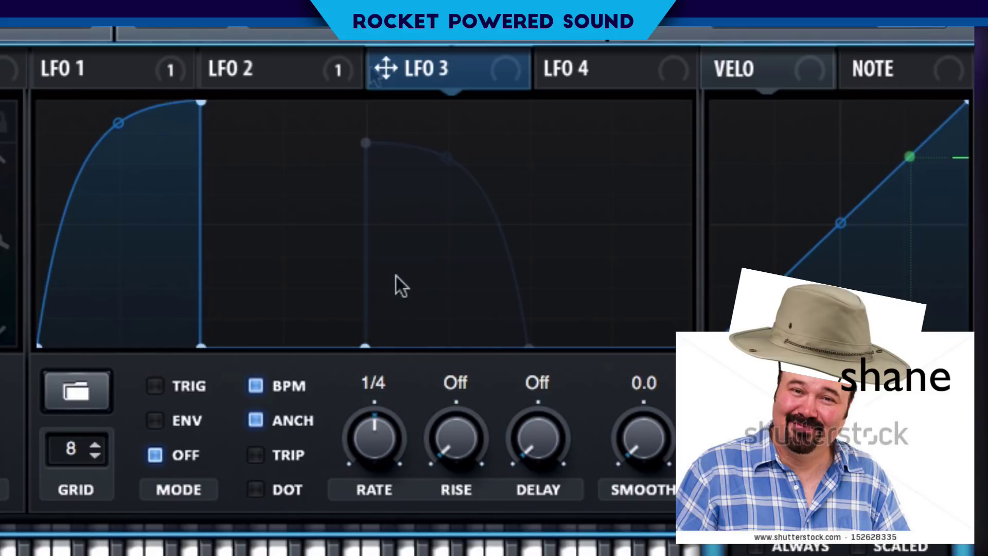
- Route LFO 3 to oscillator A's unison detune at -12 and switch on the filter
drag(52, 68, 182, 355)
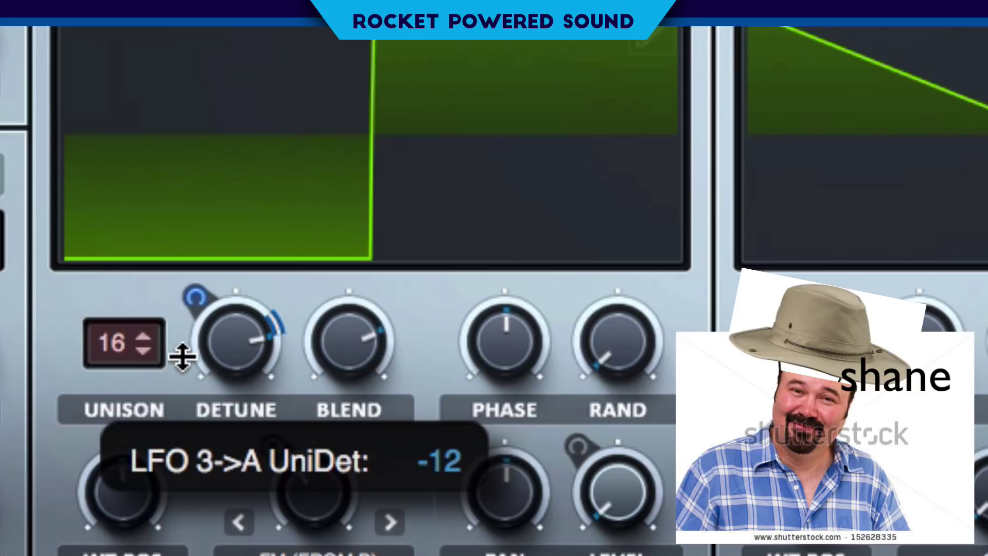
drag(180, 356, 180, 356)
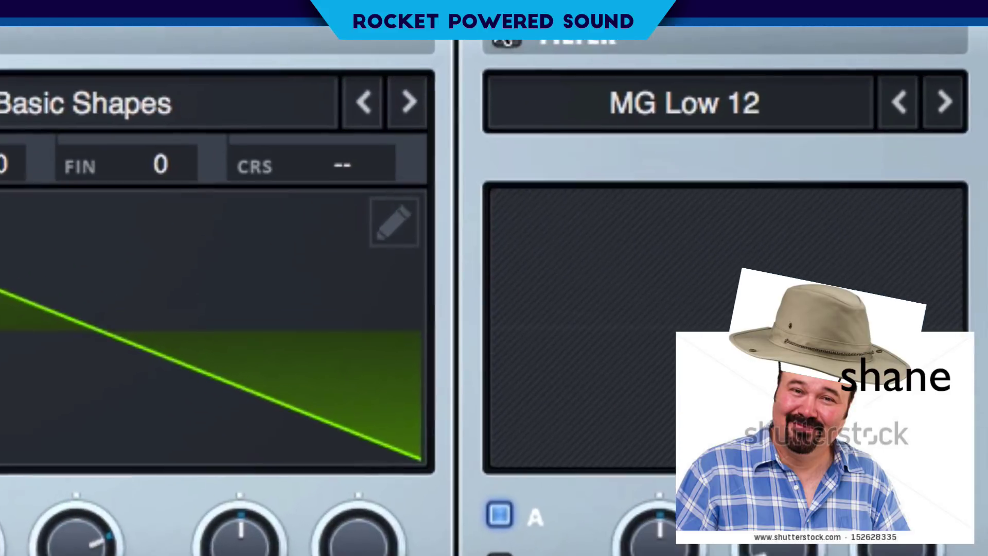
click(787, 30)
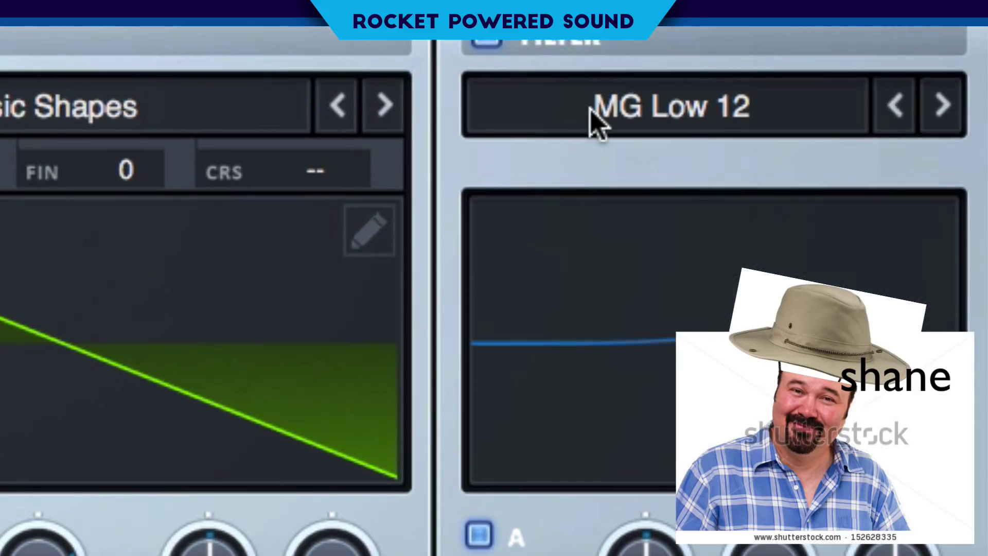
- Set the filter type to Misc > Combs, raise its resonance, and push drive near maximum
click(832, 66)
mouse_move(602, 155)
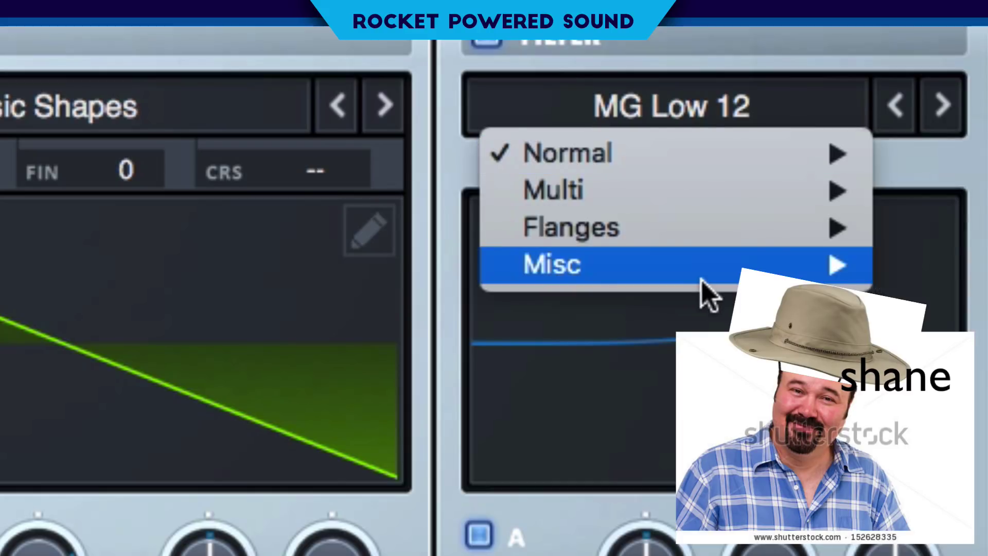
mouse_move(705, 273)
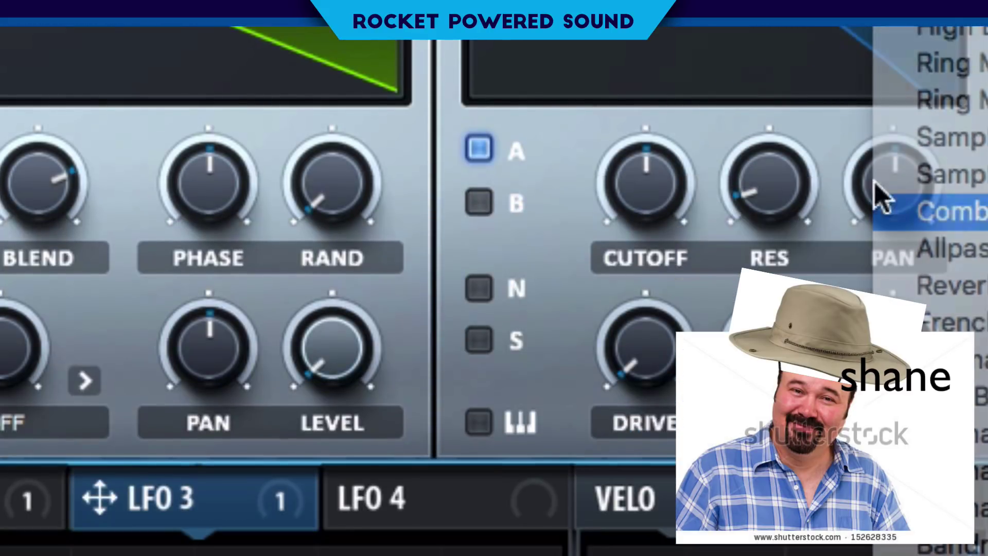
click(946, 211)
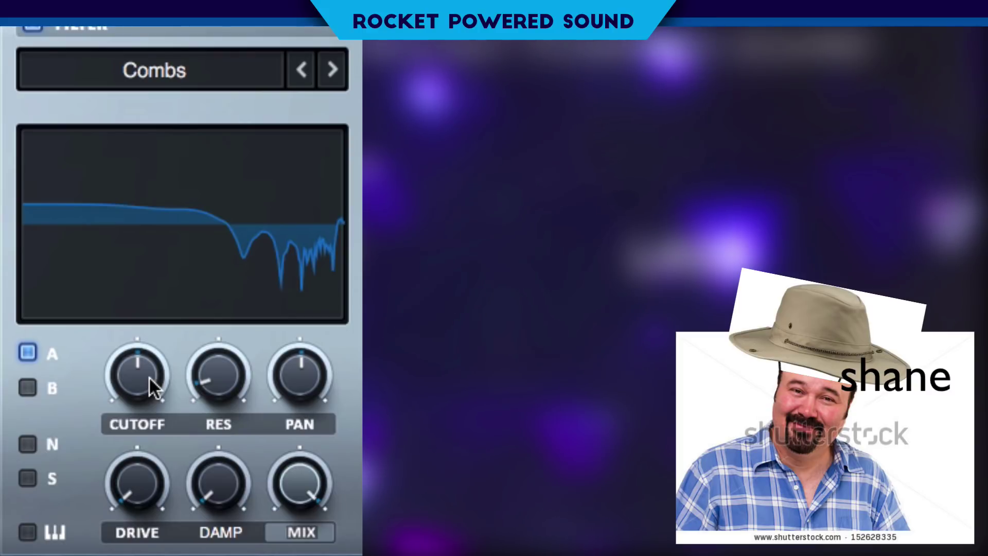
drag(194, 378, 209, 304)
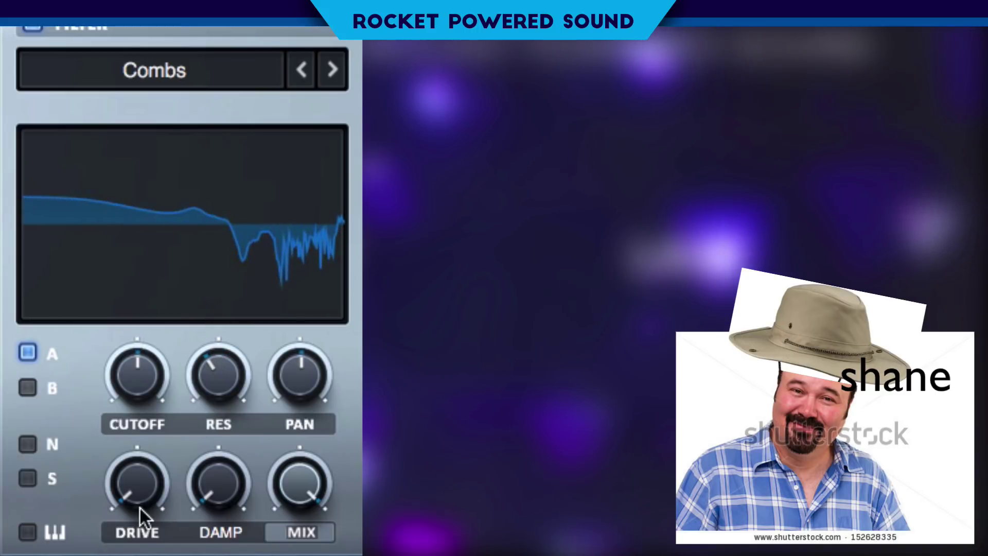
drag(140, 484, 170, 330)
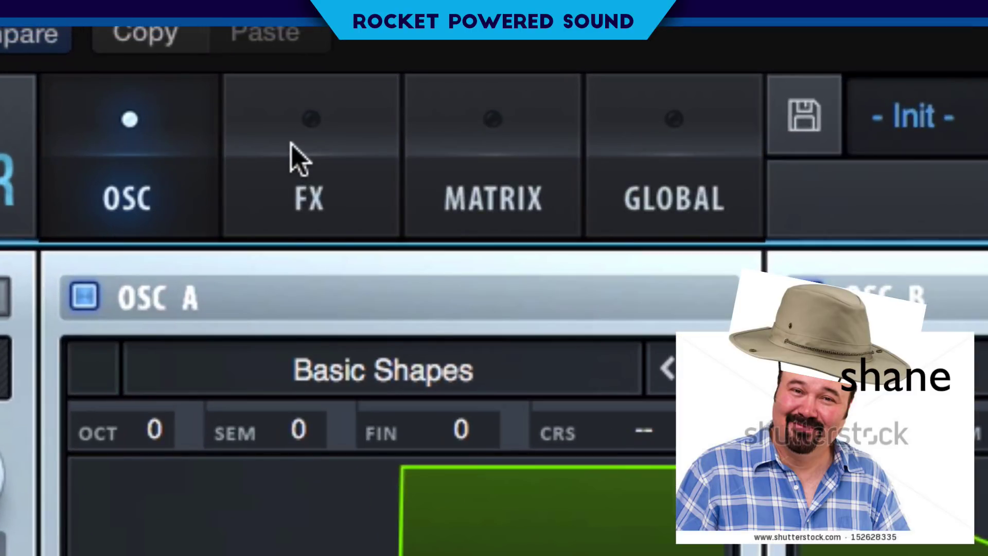
- Set the phaser to a 0.02 Hz rate with lower depth and frequency and 100% mix
click(363, 94)
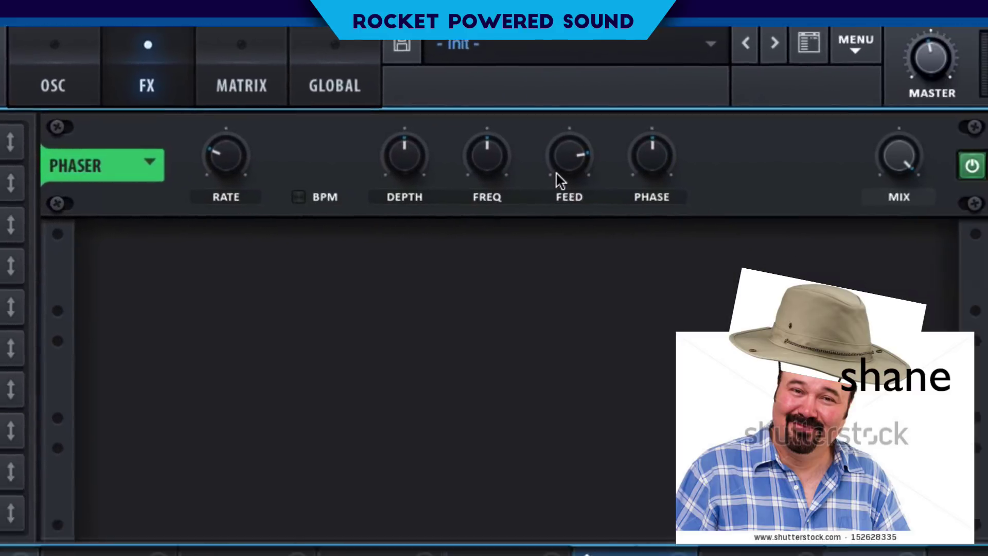
drag(189, 140, 190, 219)
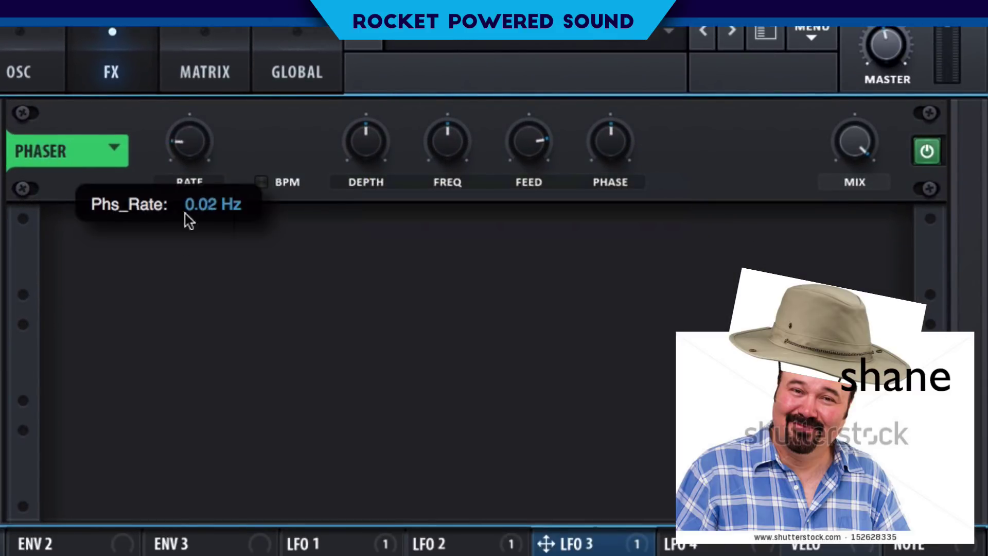
drag(366, 140, 366, 175)
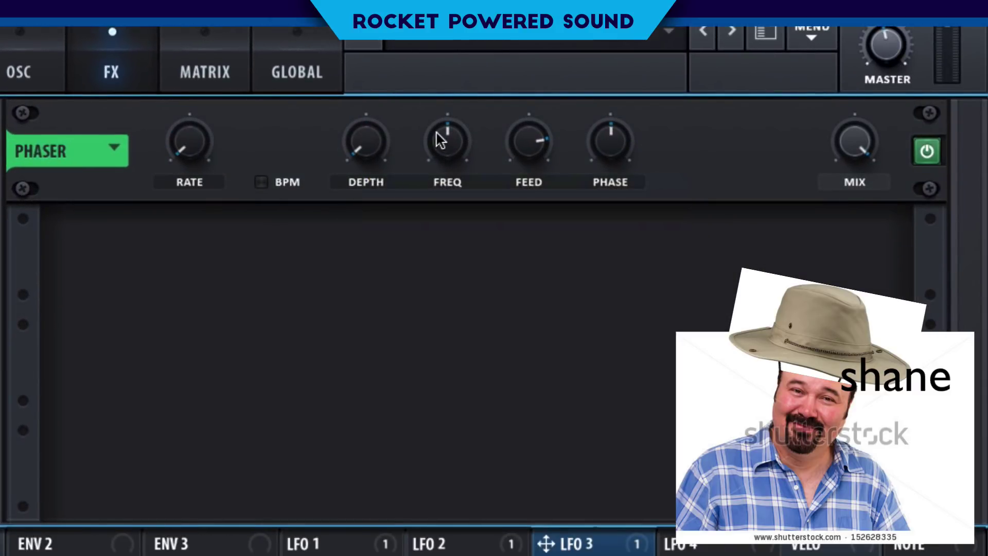
drag(437, 142, 437, 150)
drag(864, 155, 852, 134)
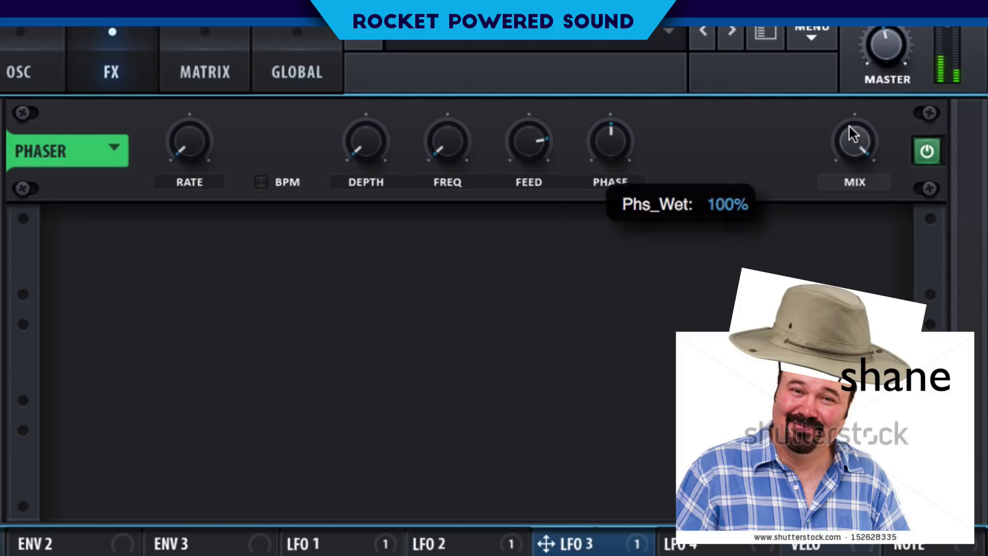
- Add an EQ after the phaser with a low-cut low band at 99 Hz
click(0, 165)
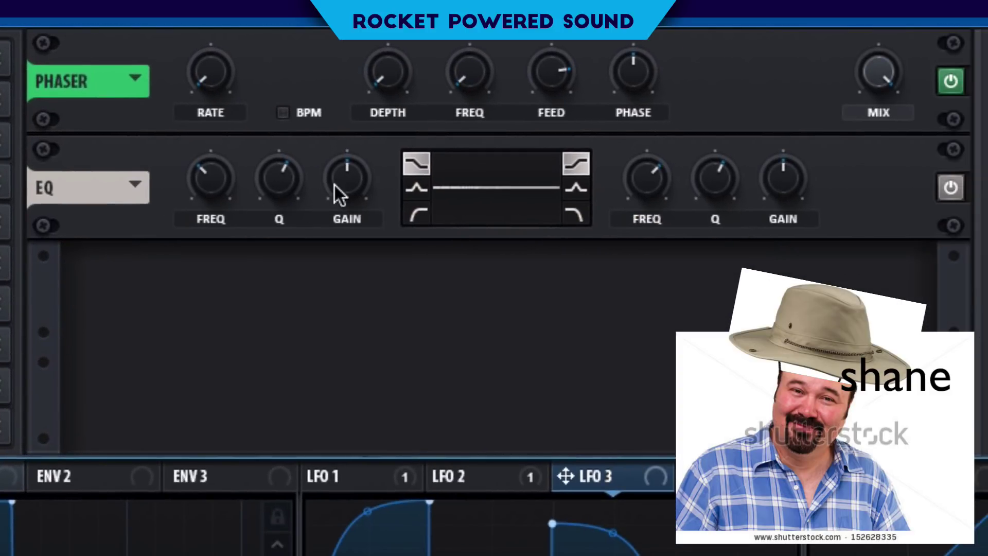
click(417, 212)
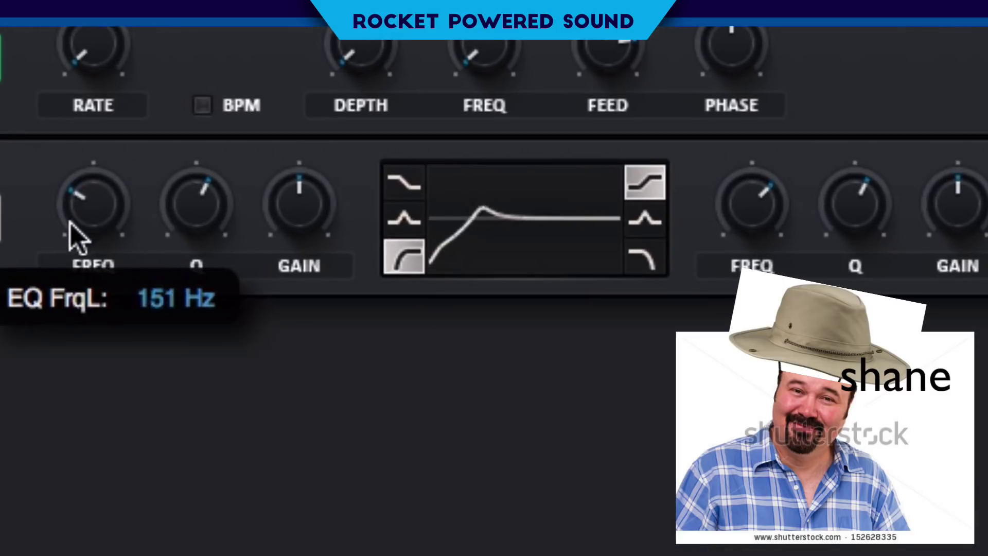
drag(199, 200, 189, 211)
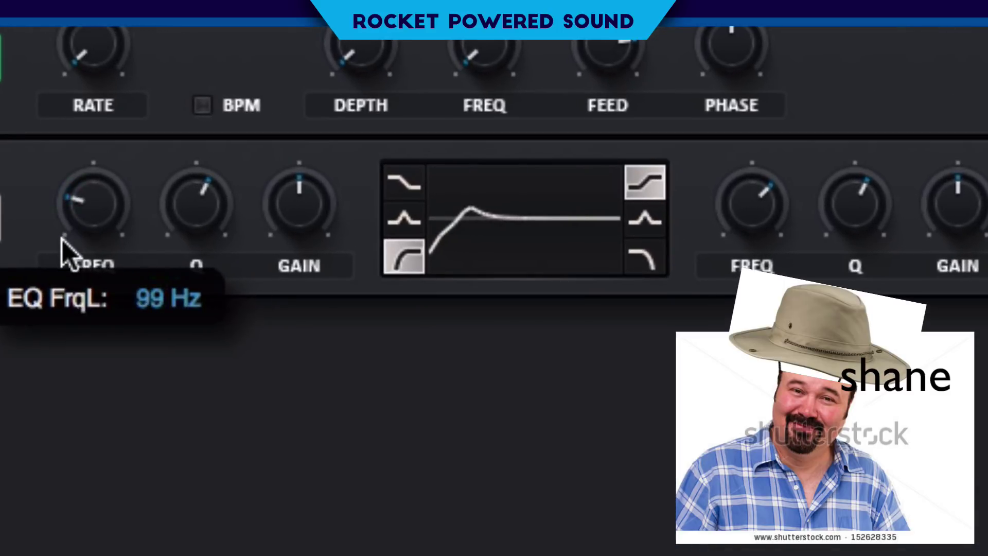
- Modulate the EQ low frequency with LFO 1, boost gain to 9.1 dB, and nudge Q up
drag(242, 452, 427, 555)
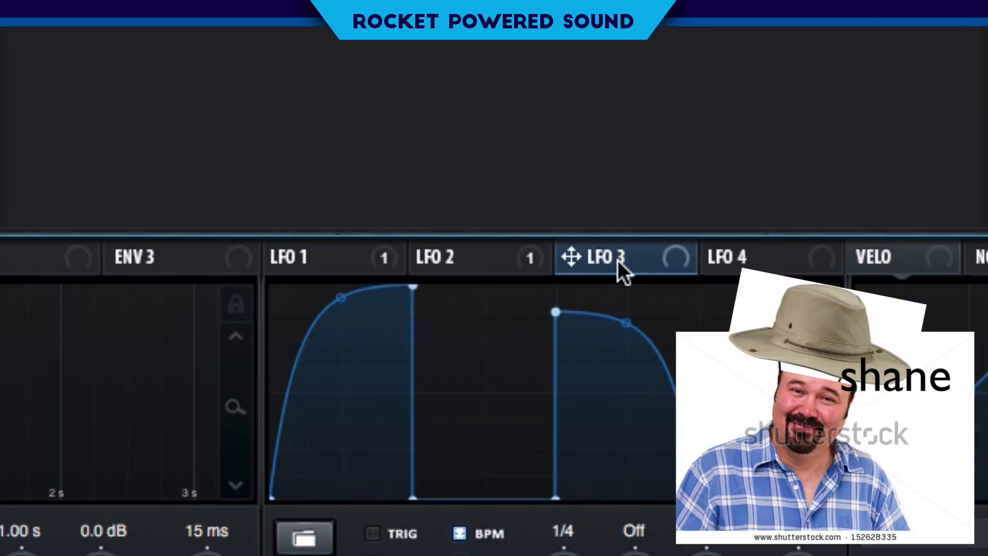
drag(334, 267, 120, 221)
mouse_move(154, 128)
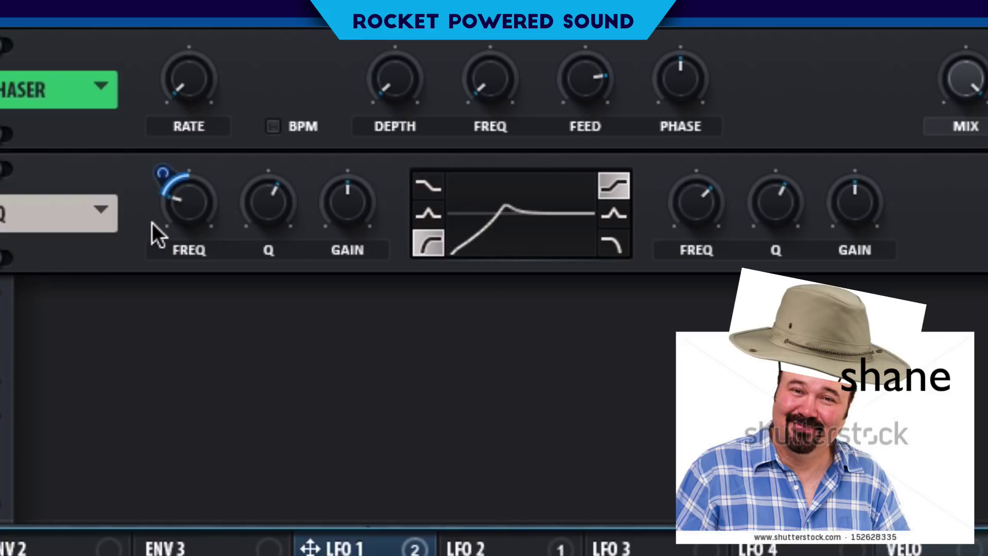
drag(355, 178, 295, 147)
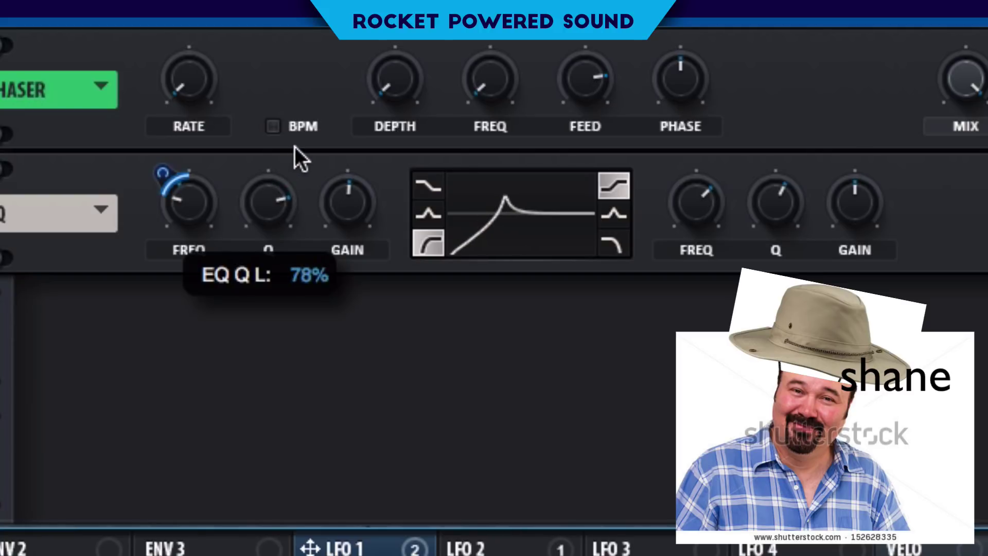
drag(239, 204, 251, 192)
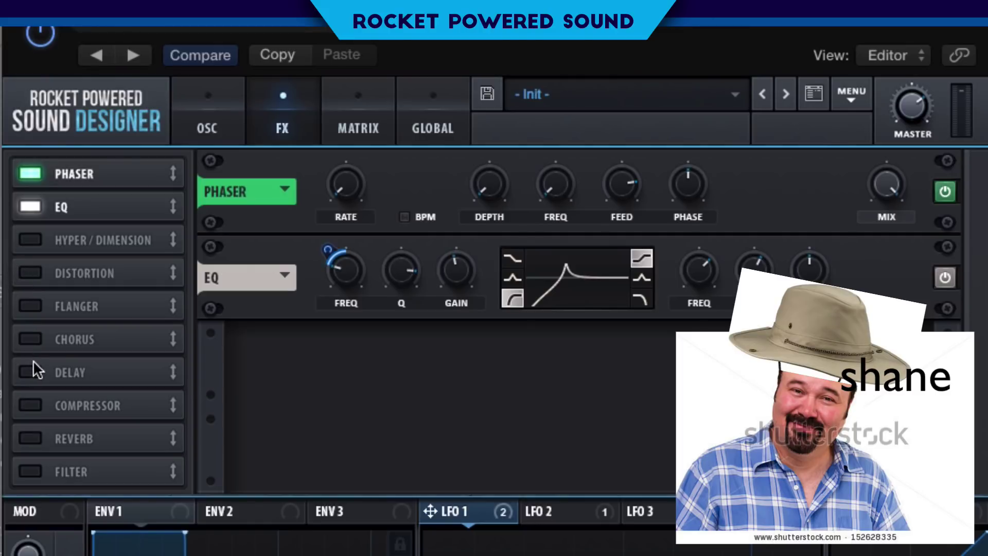
- Enable distortion, move it to the third FX slot, and raise its drive to about 66%
click(30, 273)
drag(73, 270, 80, 227)
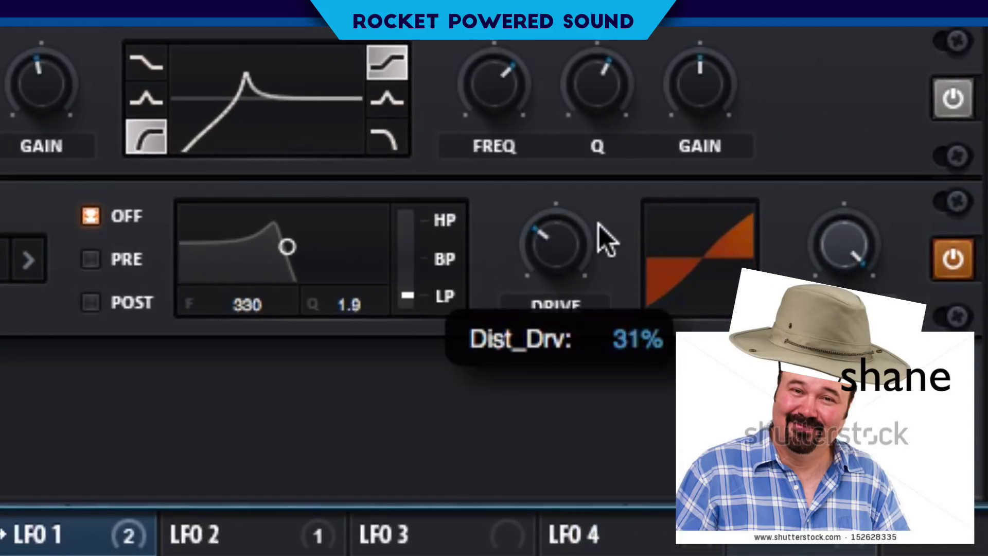
drag(758, 351, 774, 328)
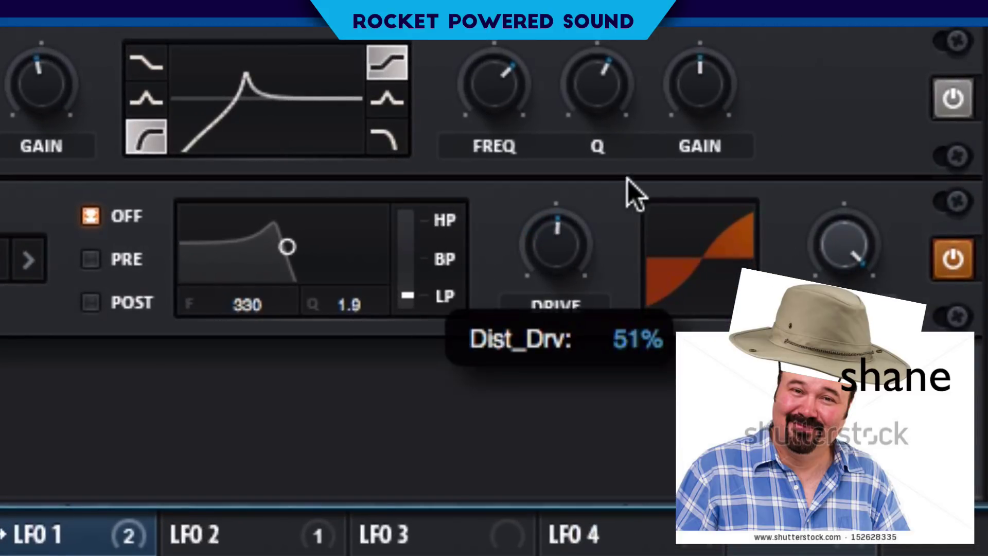
drag(631, 193, 669, 160)
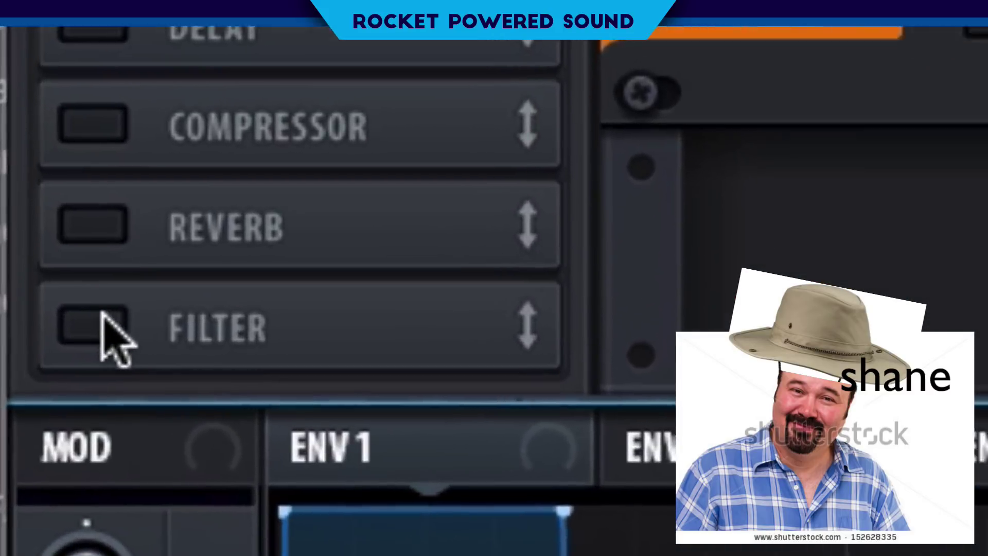
- Enable the filter effect after the distortion, set it to Normal > High 24, and lower its cutoff to 47 Hz
click(29, 408)
drag(303, 343, 385, 0)
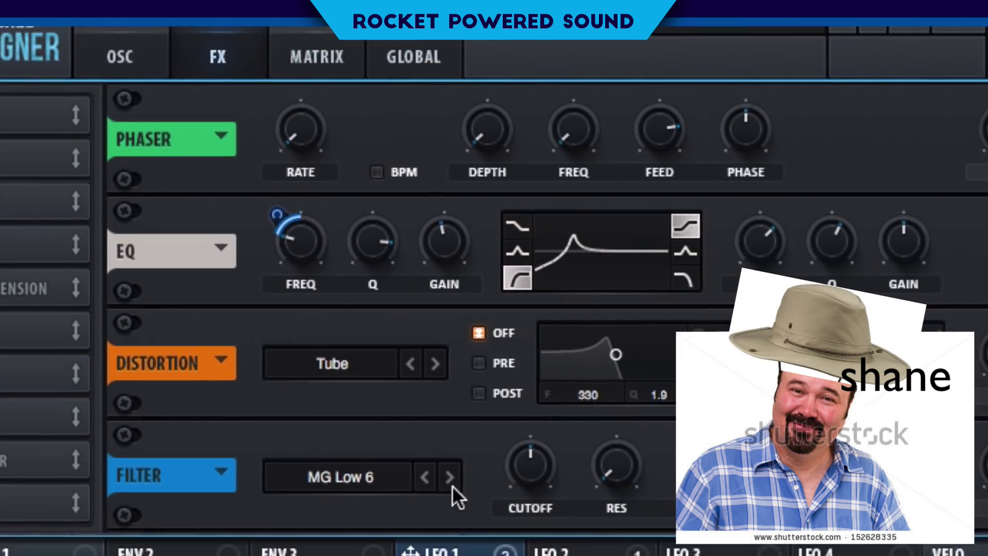
click(350, 478)
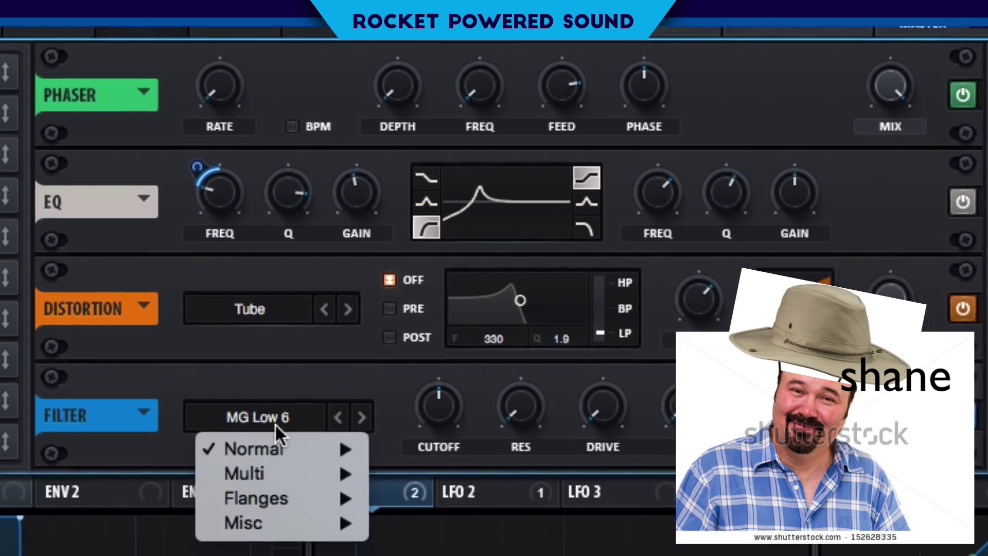
mouse_move(368, 515)
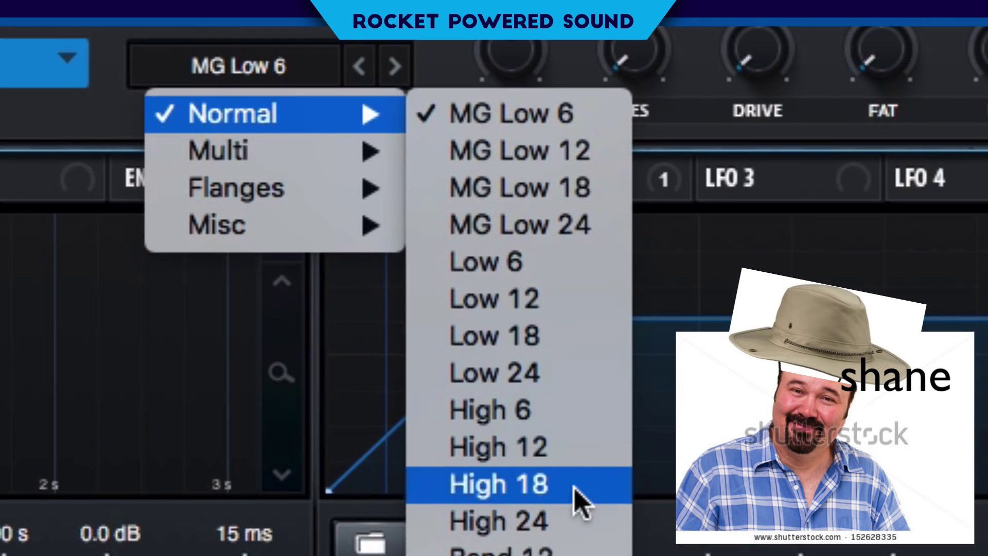
click(577, 523)
mouse_move(403, 401)
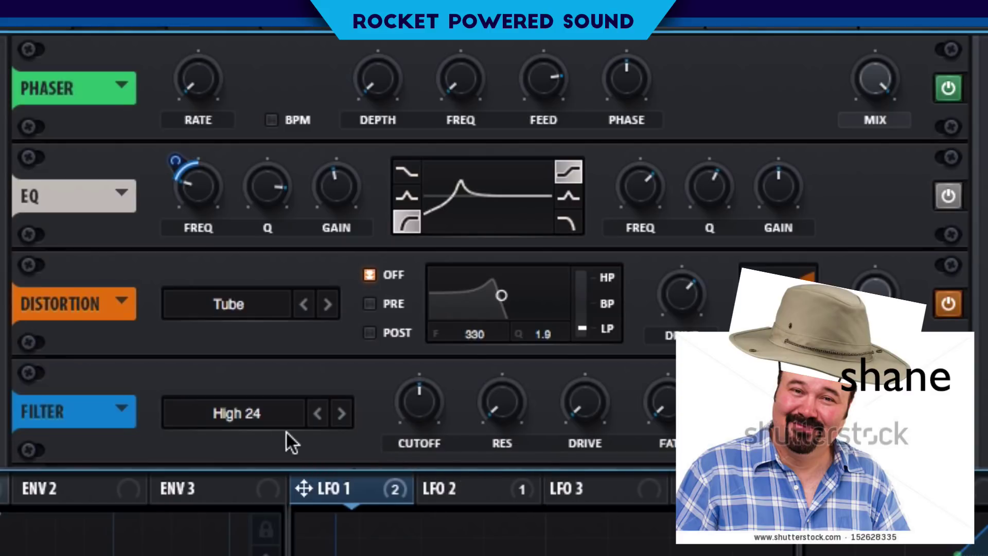
drag(417, 399, 374, 484)
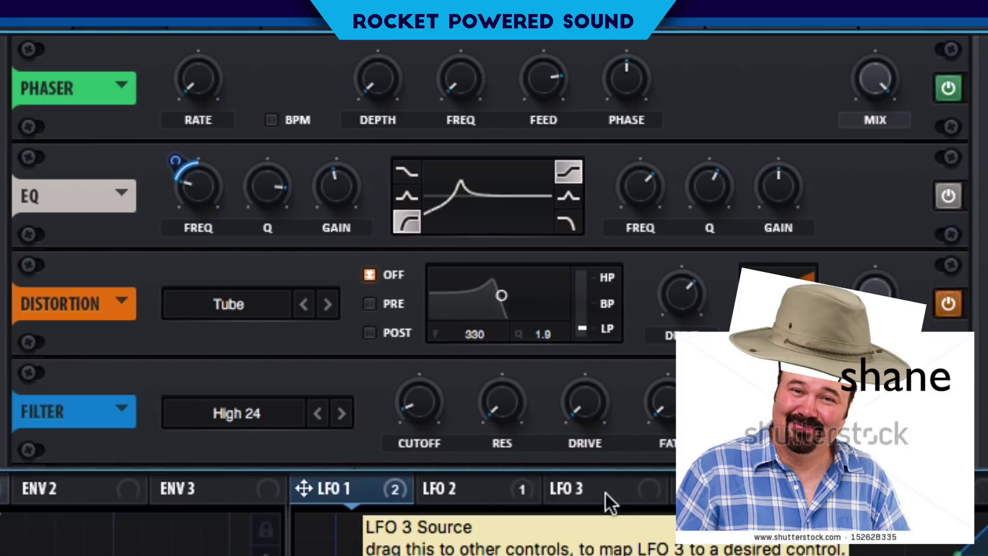
- Set the filter cutoff very low and assign LFO 3 to modulate it
click(591, 489)
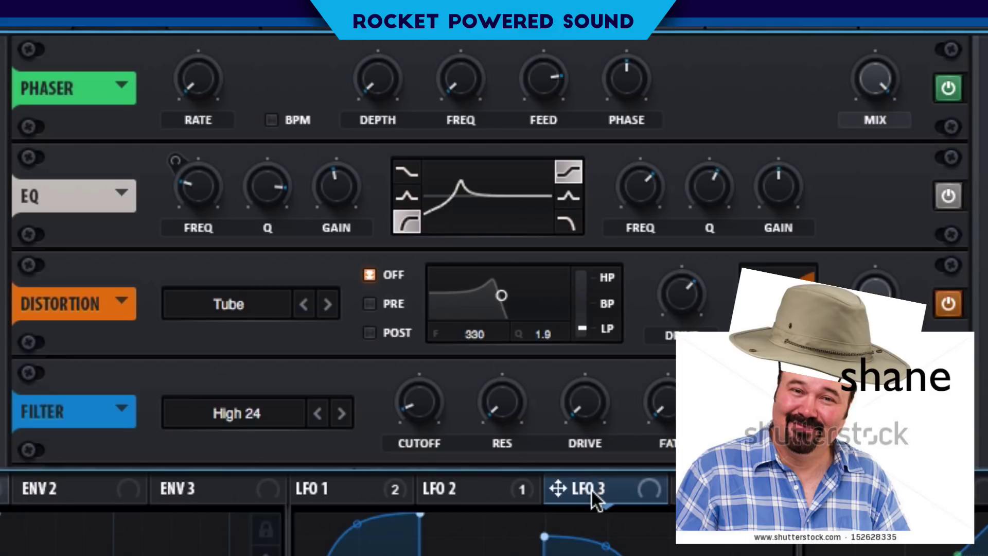
mouse_move(389, 381)
mouse_down()
mouse_move(420, 296)
mouse_move(405, 389)
mouse_up()
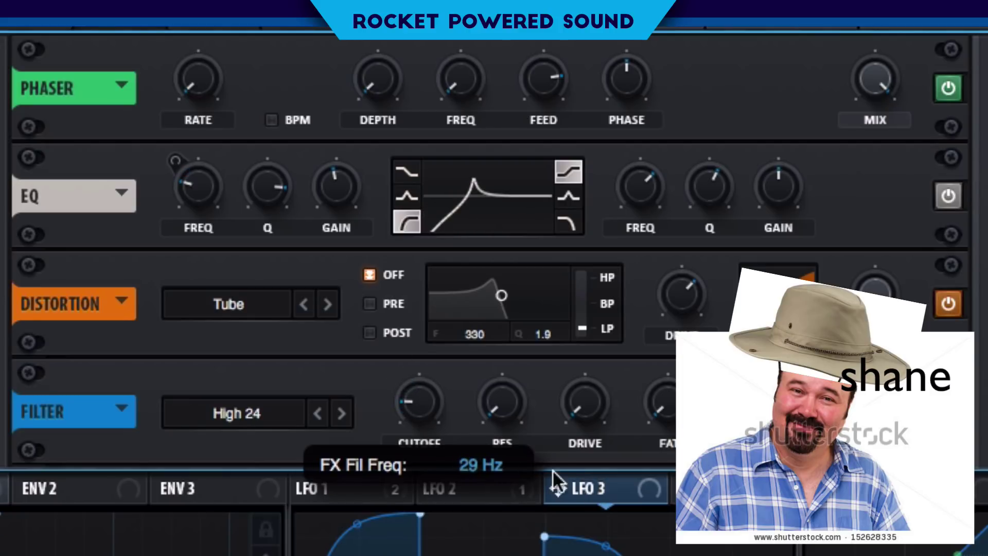
drag(558, 488, 381, 410)
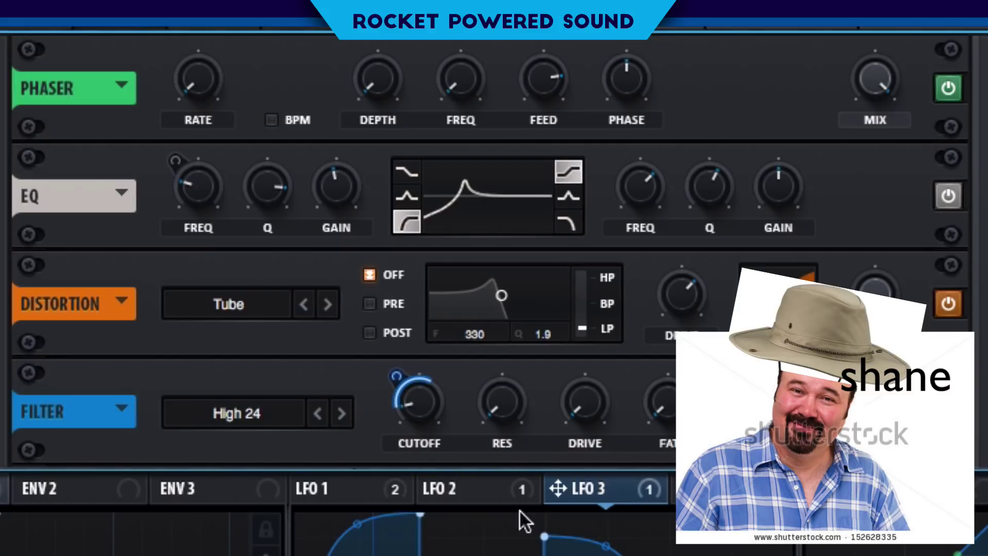
- Raise the filter resonance to about 54% and increase its drive slightly
drag(492, 419, 570, 262)
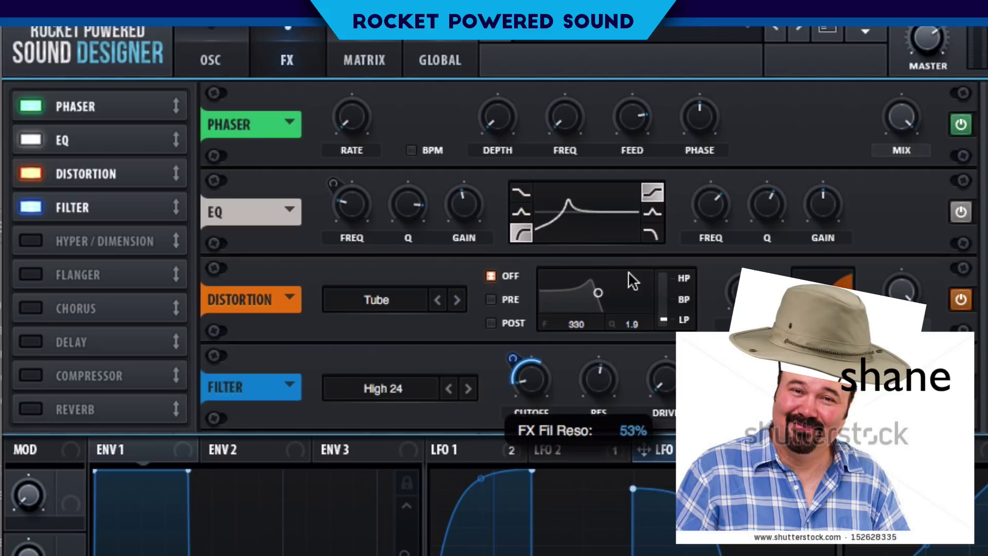
drag(628, 273, 638, 258)
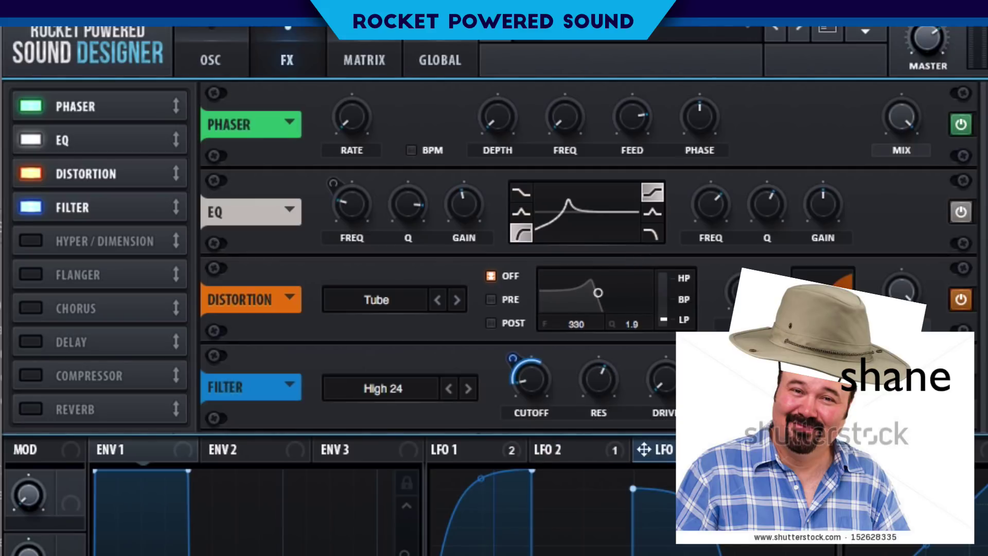
drag(671, 279, 672, 264)
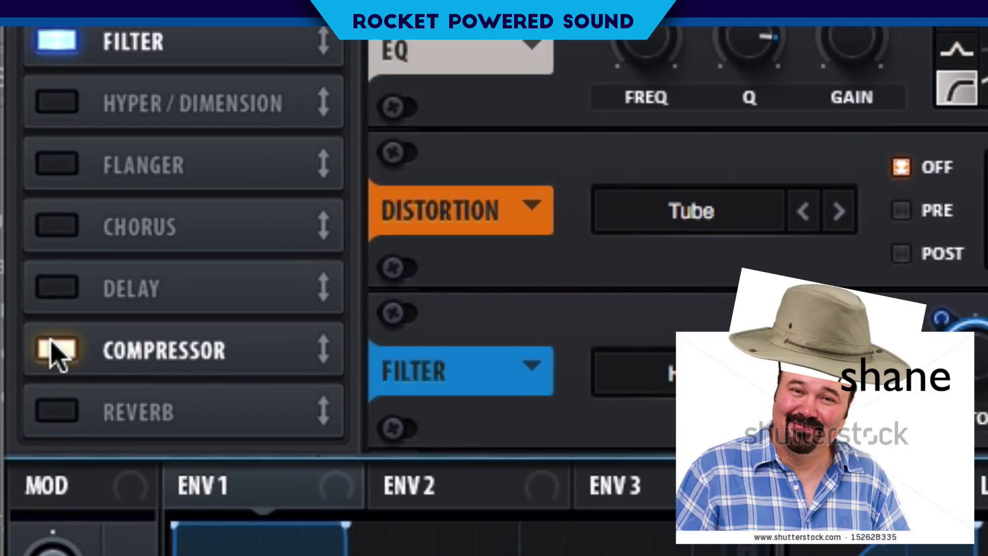
- Enable the compressor after the filter, switch it to multiband, and raise its gain to 6.9 dB
click(30, 375)
drag(203, 343, 262, 98)
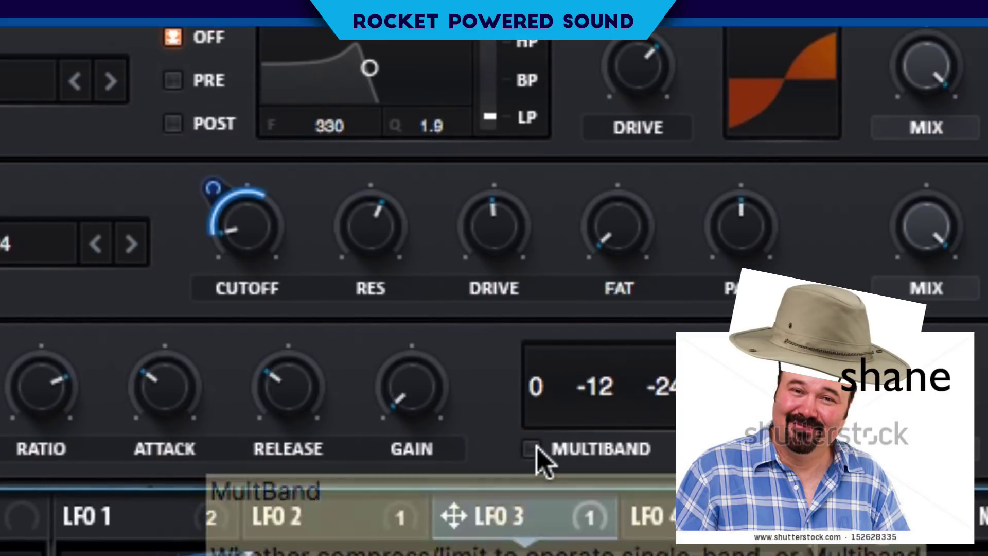
click(531, 448)
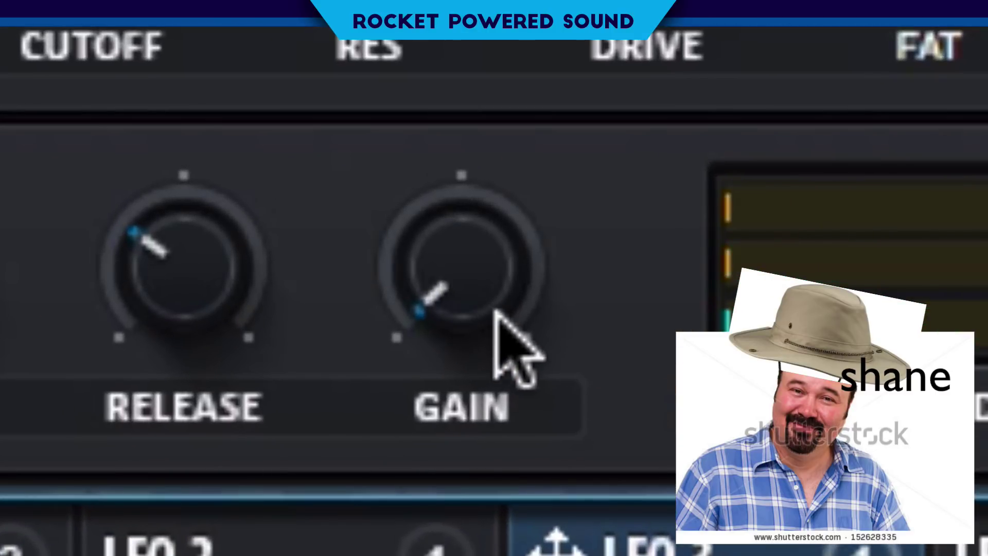
drag(444, 382, 429, 253)
drag(473, 96, 473, 83)
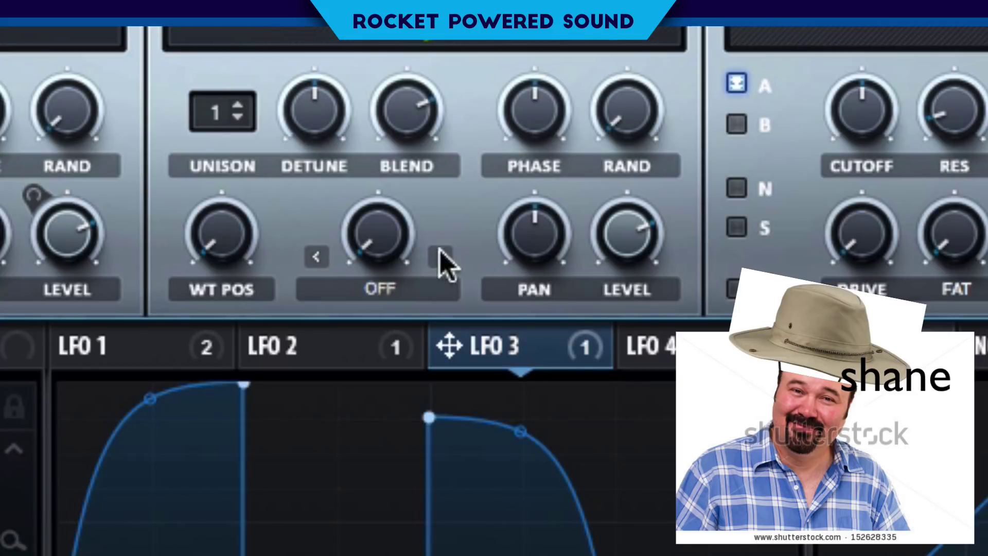
- Set oscillator B's warp to Sync (No Window), nudge its amount up, then return to Logic
click(420, 291)
click(416, 371)
drag(449, 346, 388, 199)
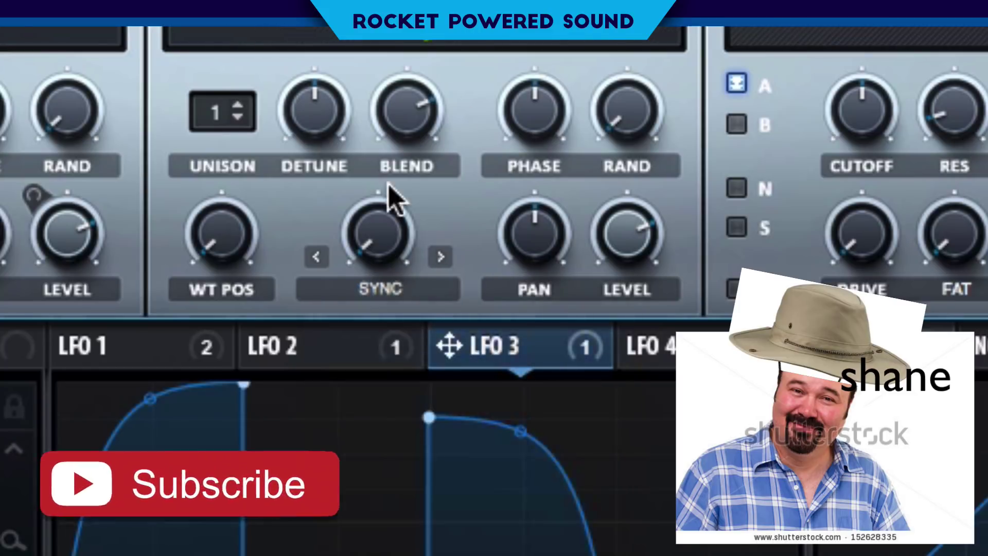
drag(387, 62, 395, 26)
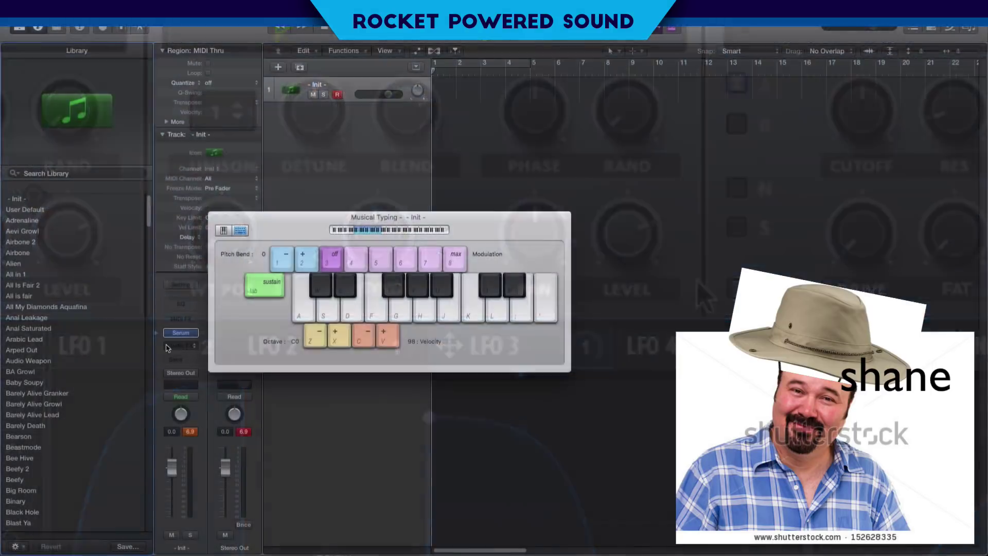
click(191, 332)
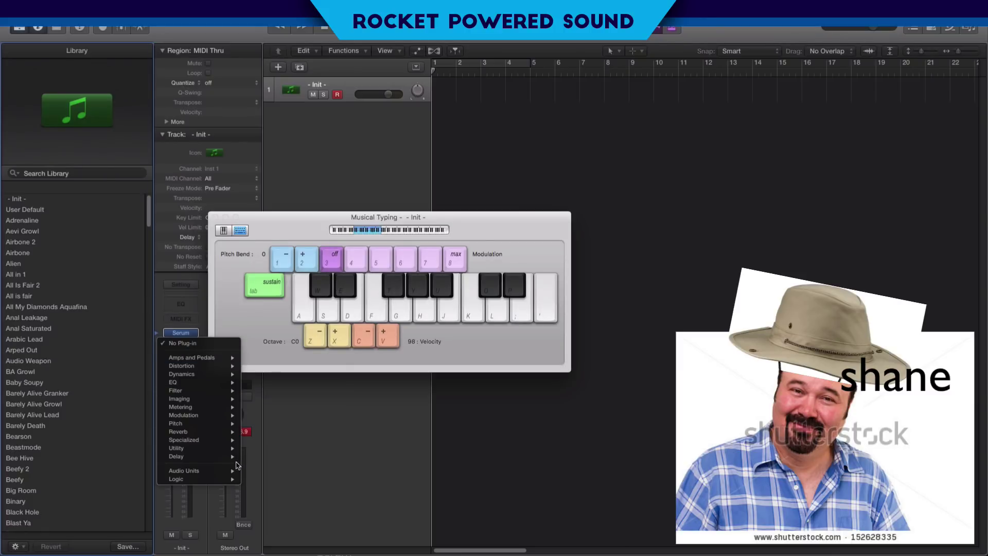